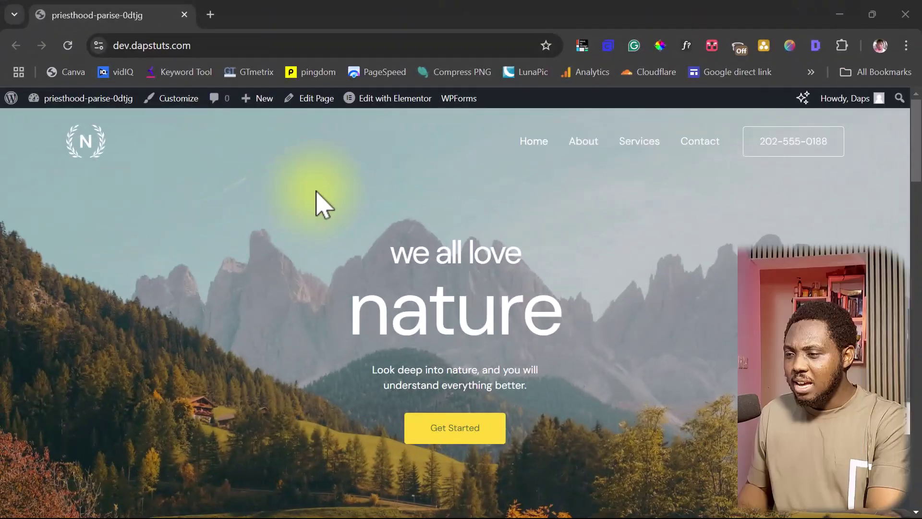
Step: Scroll through the nature home page, then go to the site's admin Dashboard from the admin bar
scroll(424, 217, "down", 2)
scroll(423, 218, "down", 20)
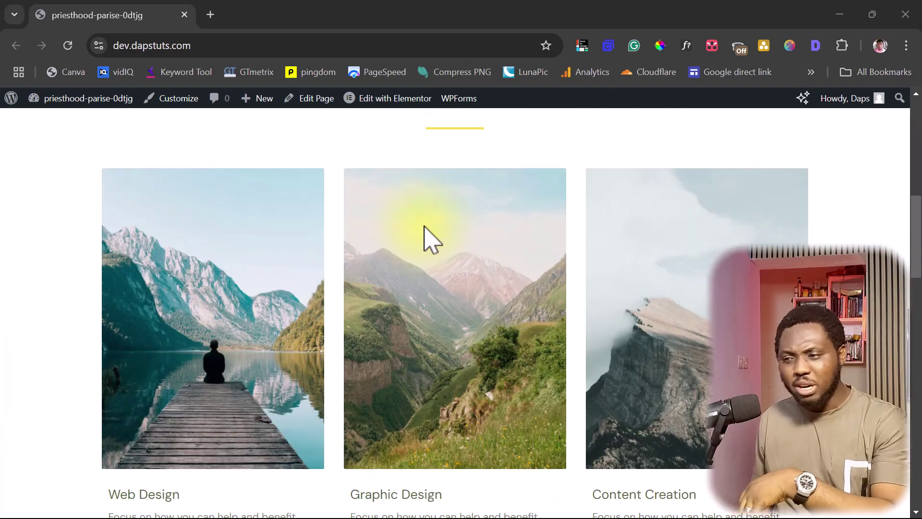
scroll(424, 226, "up", 20)
scroll(424, 235, "up", 4)
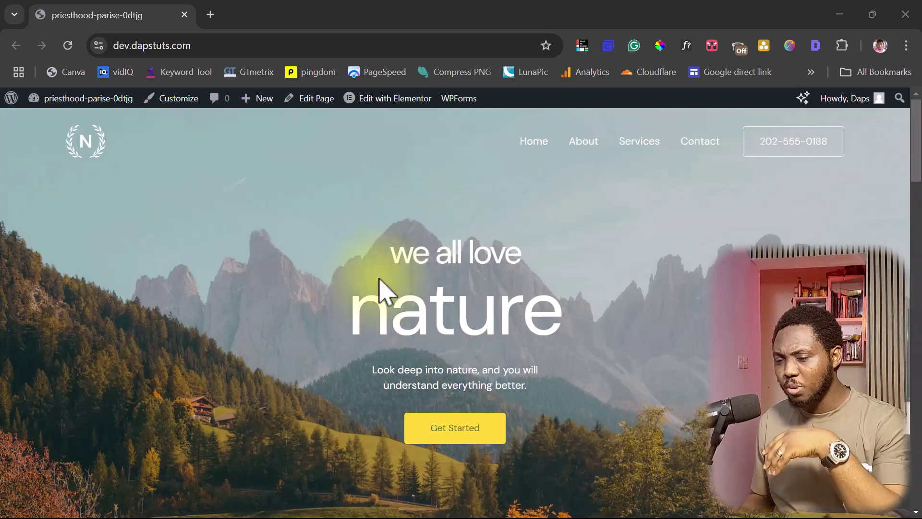
mouse_move(84, 97)
left_click(49, 122)
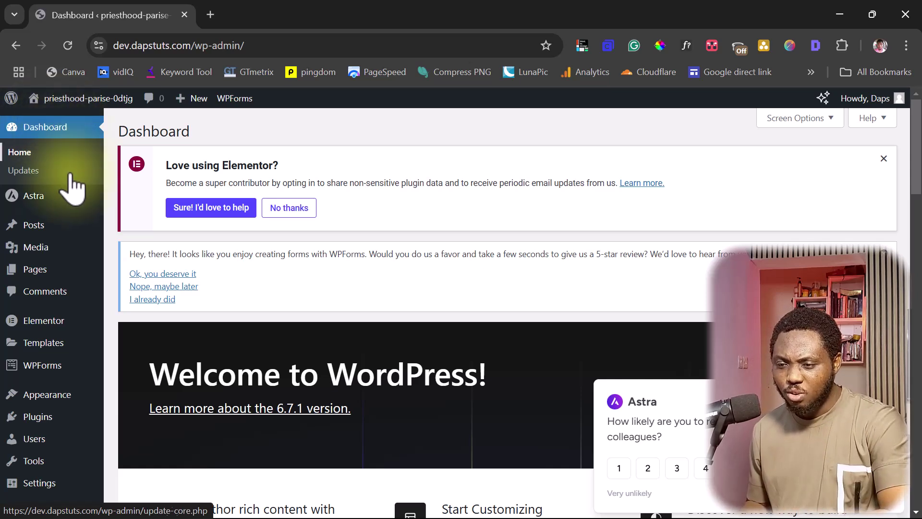
Step: Go to Plugins > Add New Plugin and put the cursor in the Search Plugins box
mouse_move(38, 416)
left_click(137, 437)
left_click(758, 244)
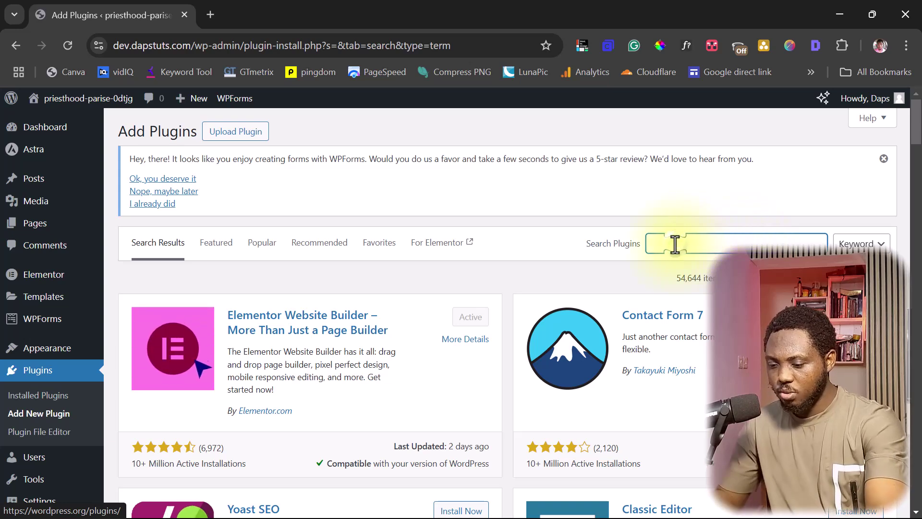
Step: Search for 'anywhere elementor', then 'exclusive addons', and install Exclusive Addons for Elementor
type("anywhere elementor")
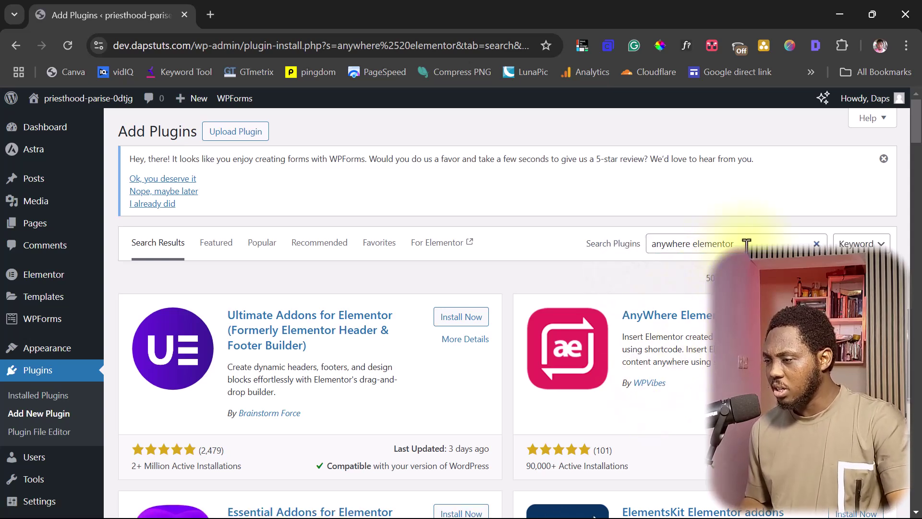
left_click_drag(746, 244, 612, 247)
type("ex")
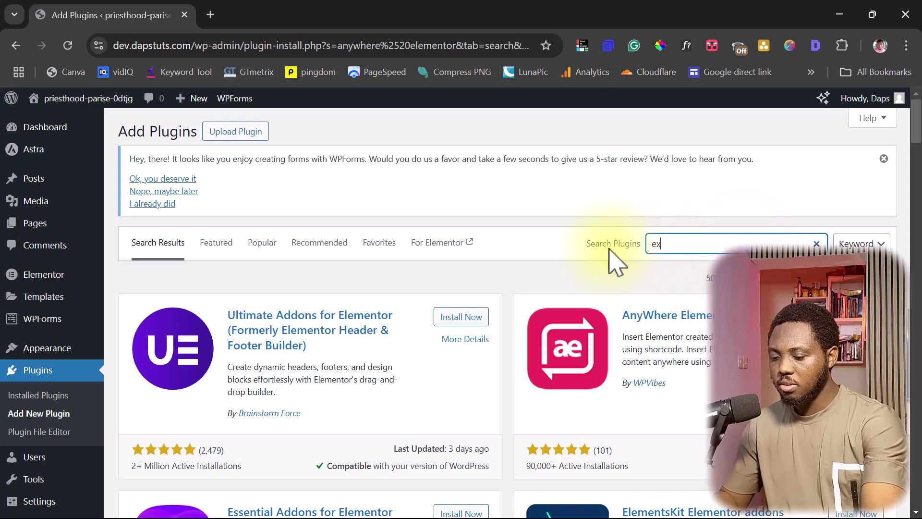
type("clusive addons")
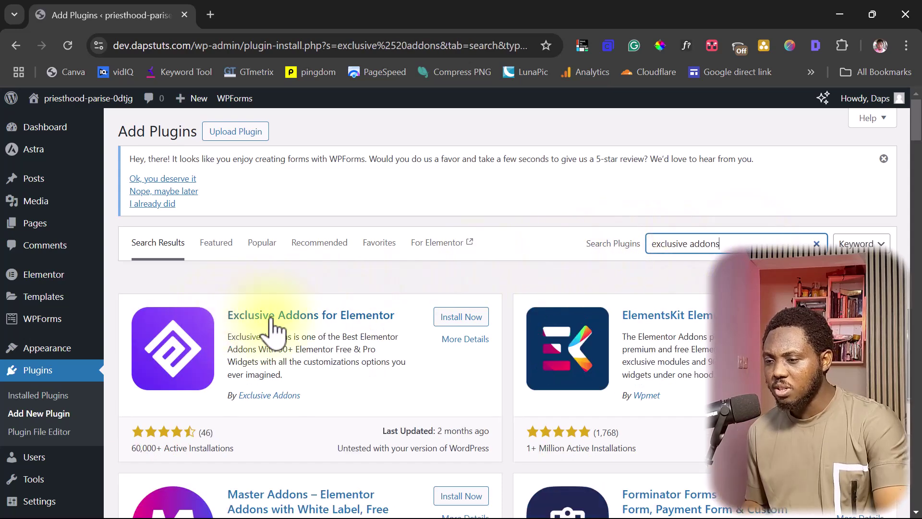
left_click(455, 321)
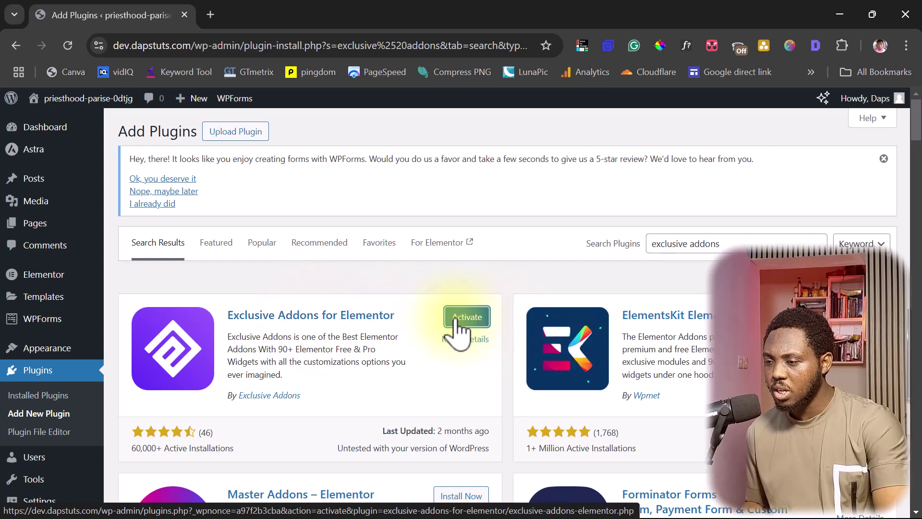
Step: On Installed Plugins, bulk-activate Anywhere Elementor and Exclusive Addons Elementor together
left_click(40, 401)
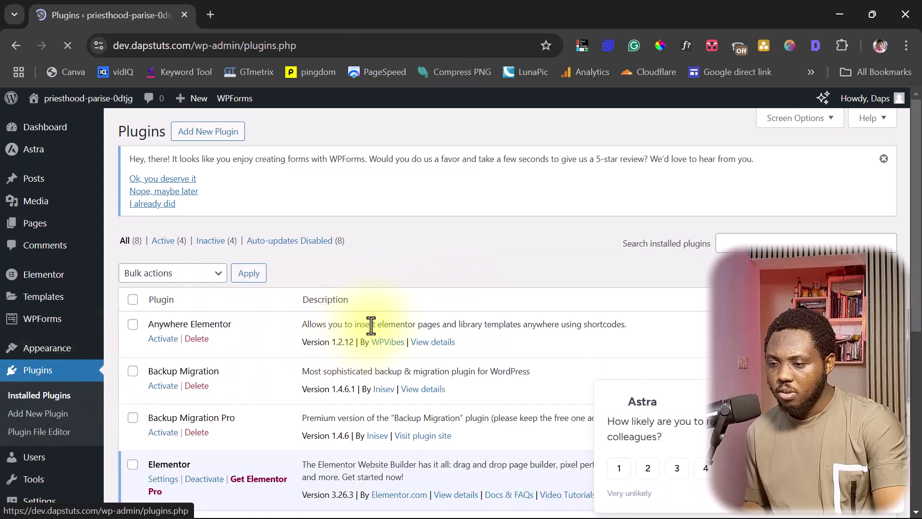
left_click(132, 323)
scroll(235, 343, "down", 3)
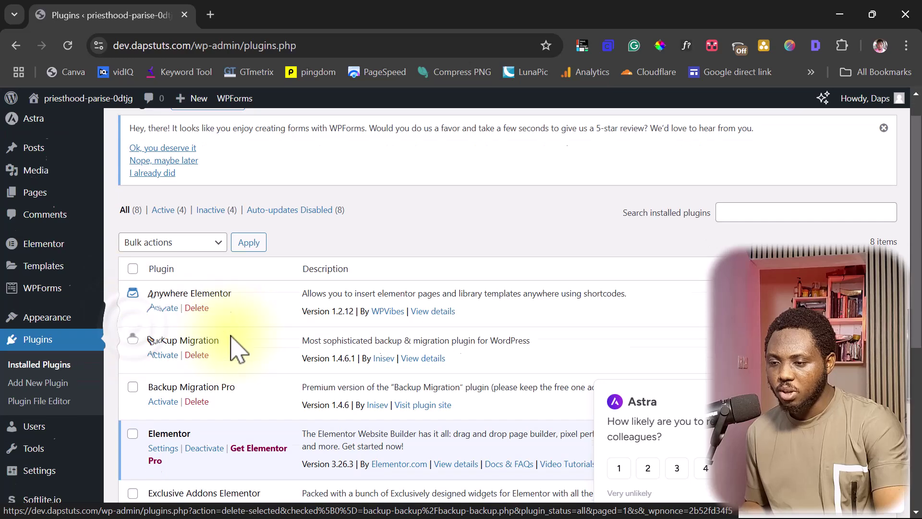
scroll(230, 336, "down", 3)
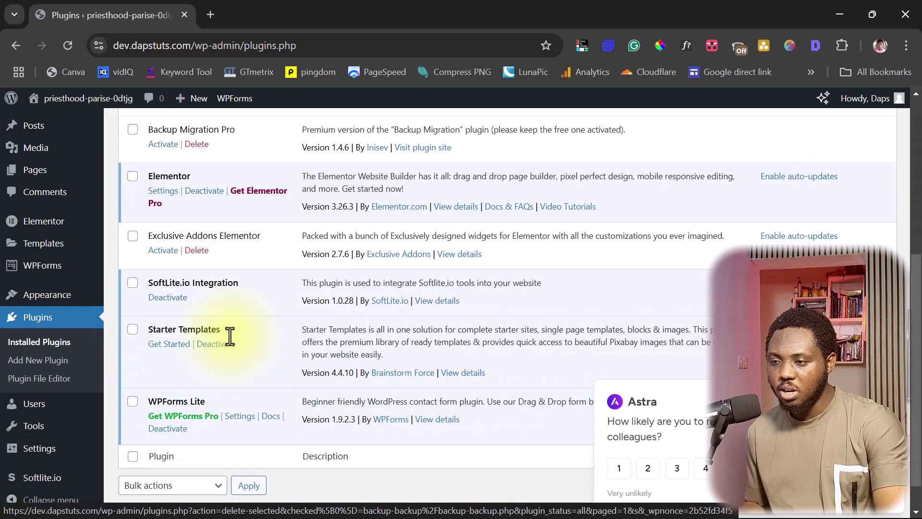
left_click(133, 236)
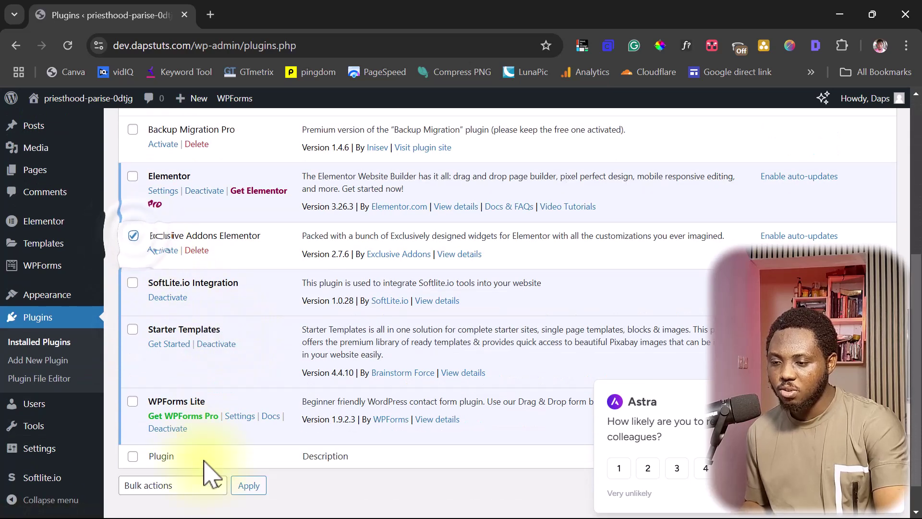
left_click(212, 486)
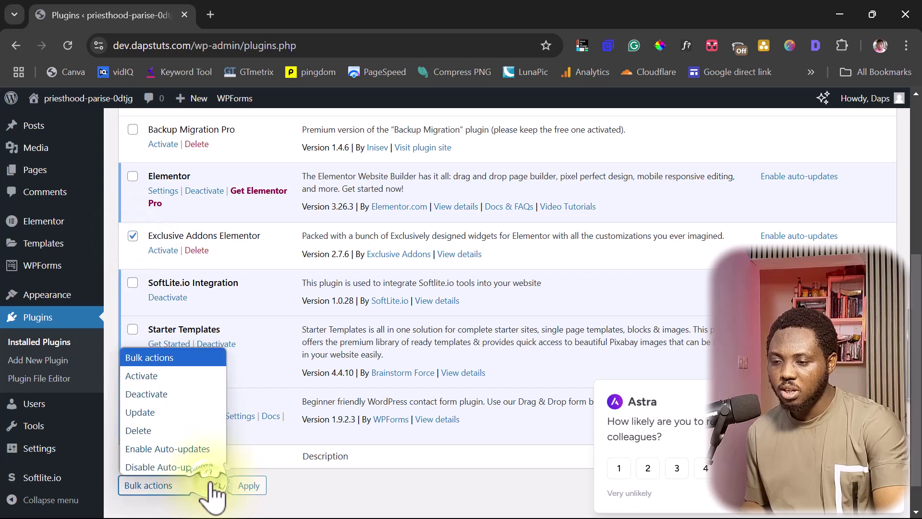
left_click(140, 379)
left_click(248, 486)
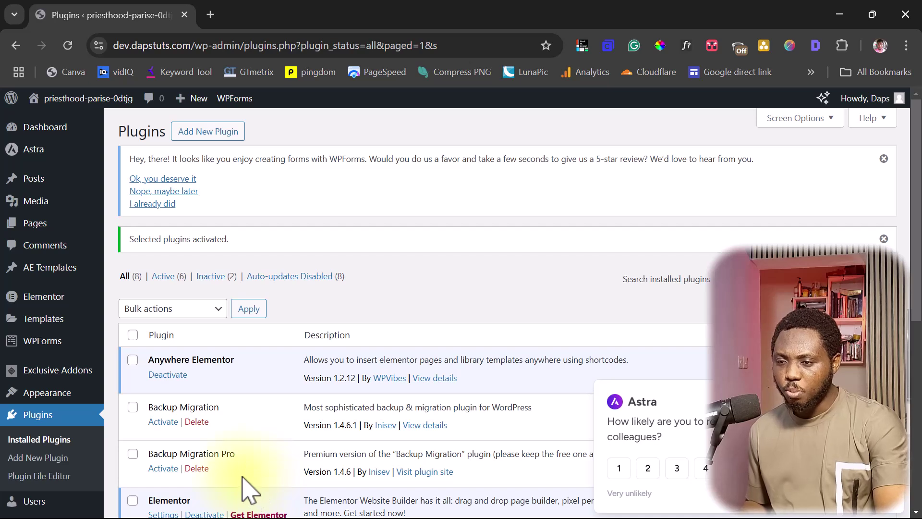
mouse_move(19, 275)
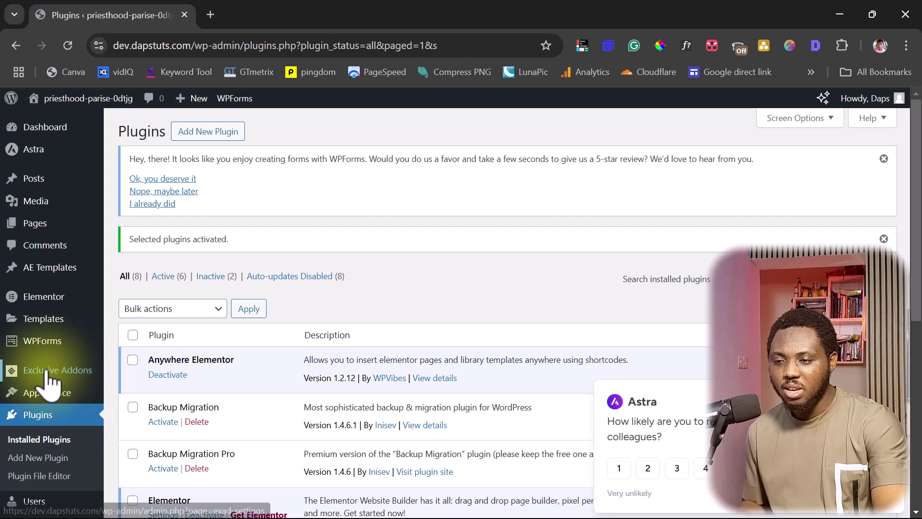
mouse_move(49, 274)
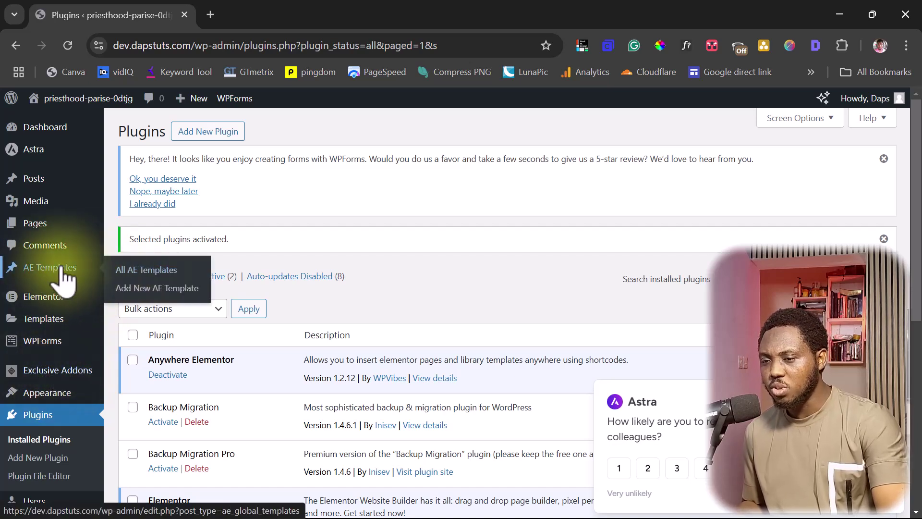
Step: Add a new AE Template titled 'popup' and launch it with Elementor
left_click(142, 290)
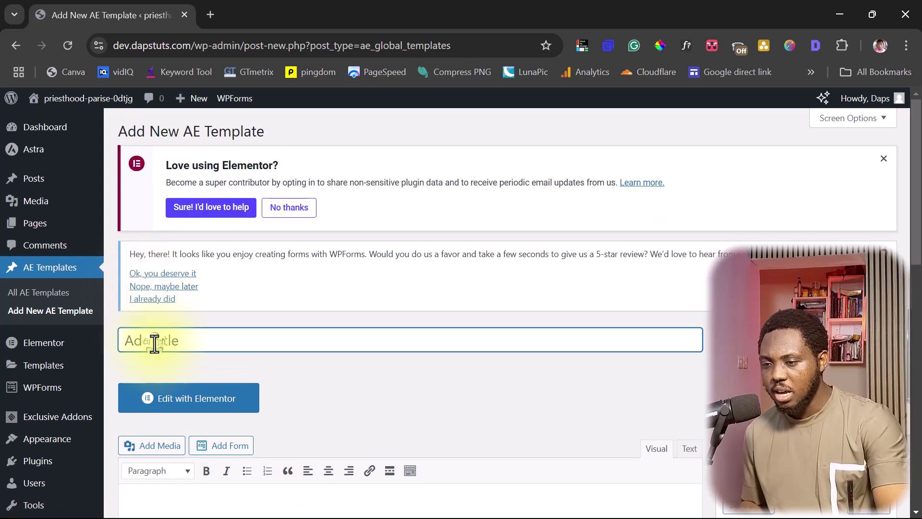
type("popup")
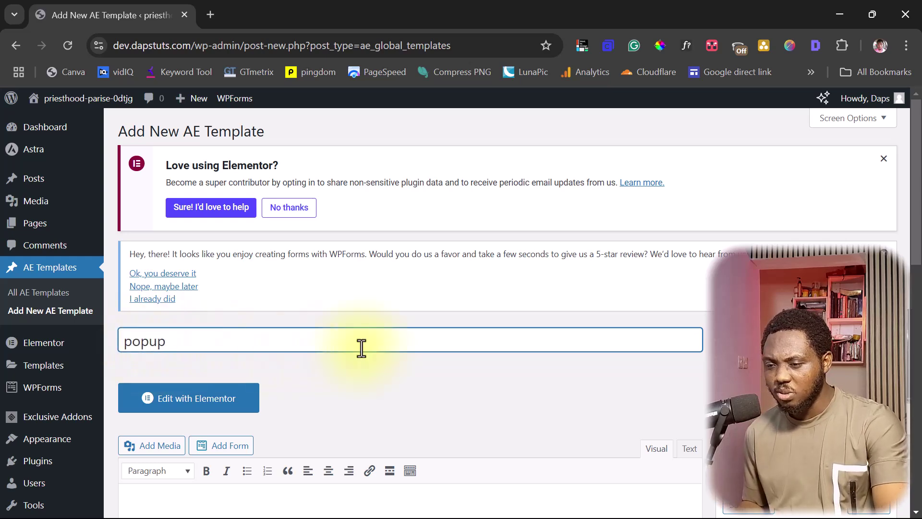
scroll(412, 341, "down", 3)
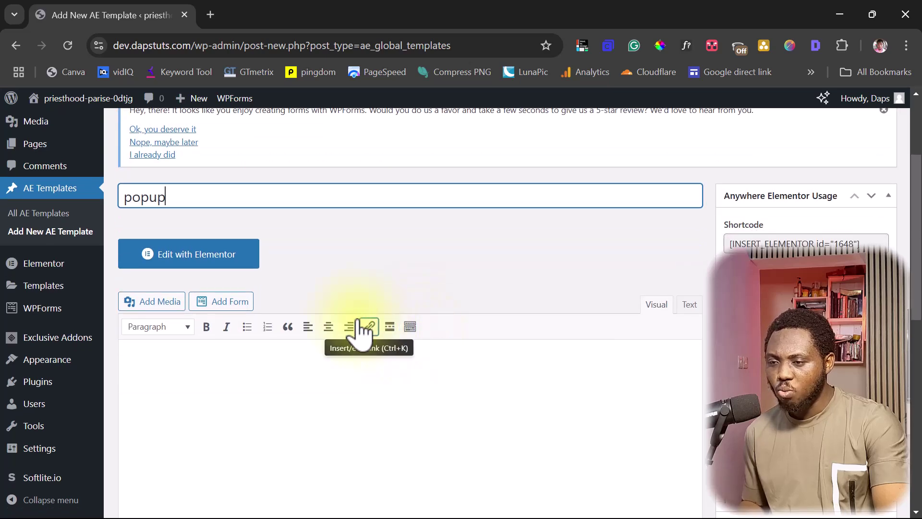
left_click(211, 264)
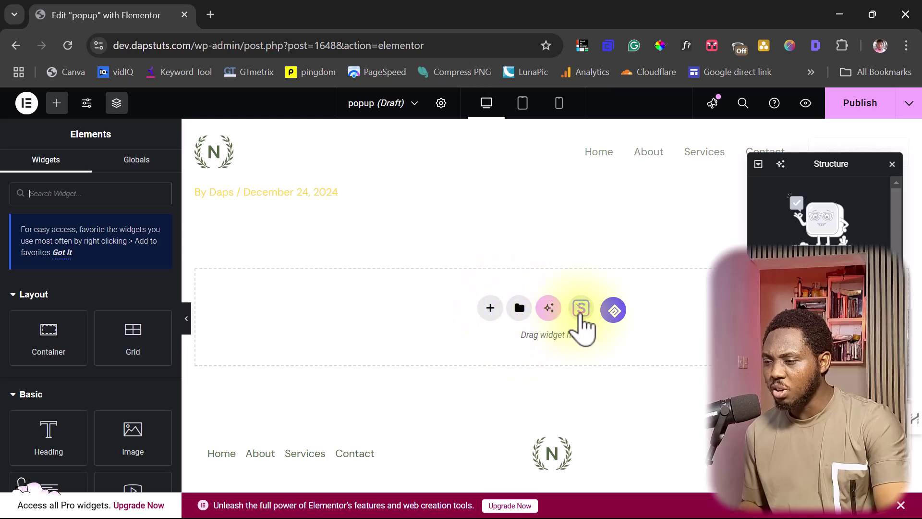
Step: Import the bearded-man portrait block with heading and Call To Action button from the library's Blocks
left_click(581, 308)
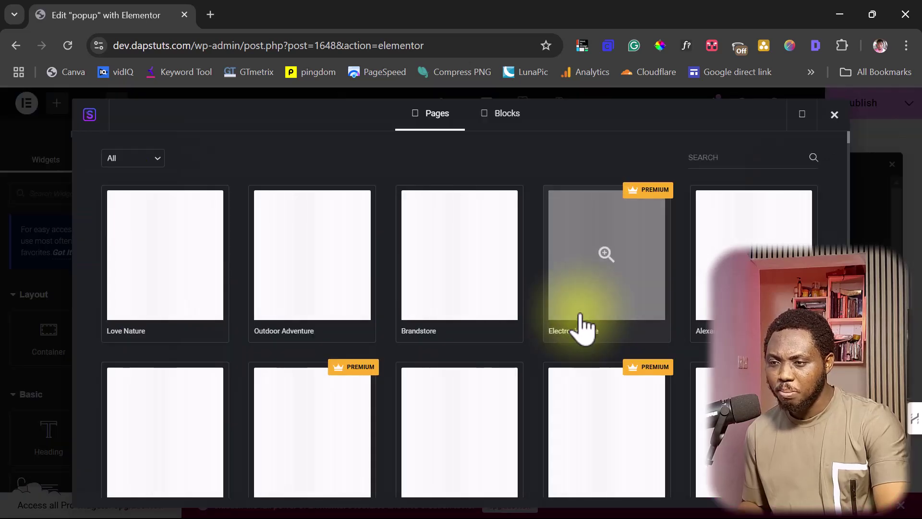
left_click(504, 117)
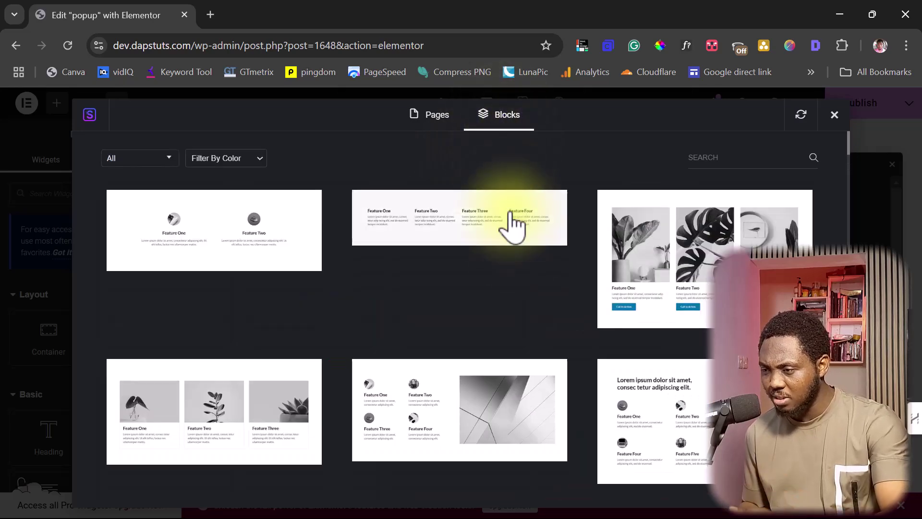
scroll(525, 267, "down", 10)
scroll(525, 267, "down", 10)
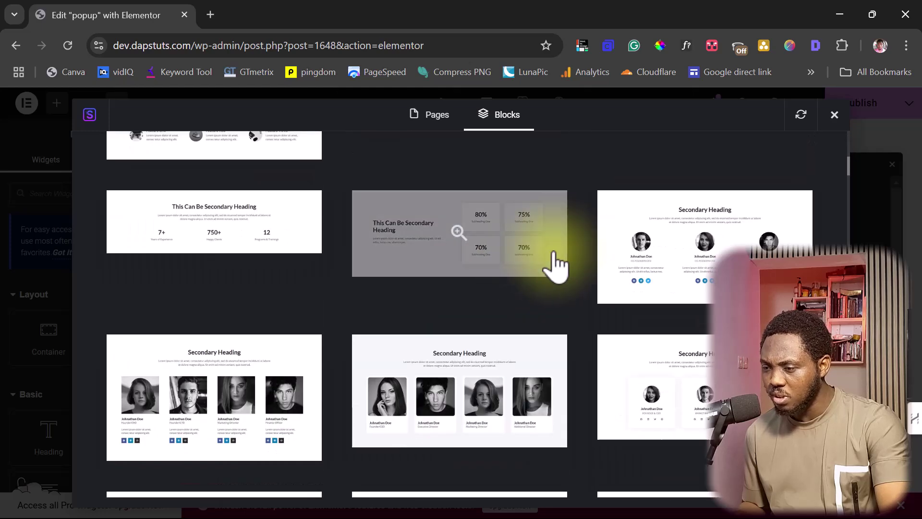
left_click(202, 338)
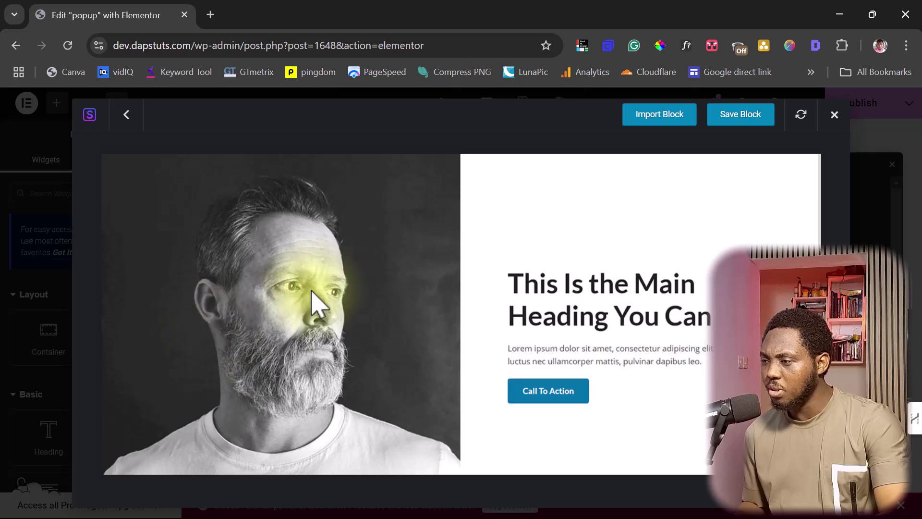
left_click(662, 123)
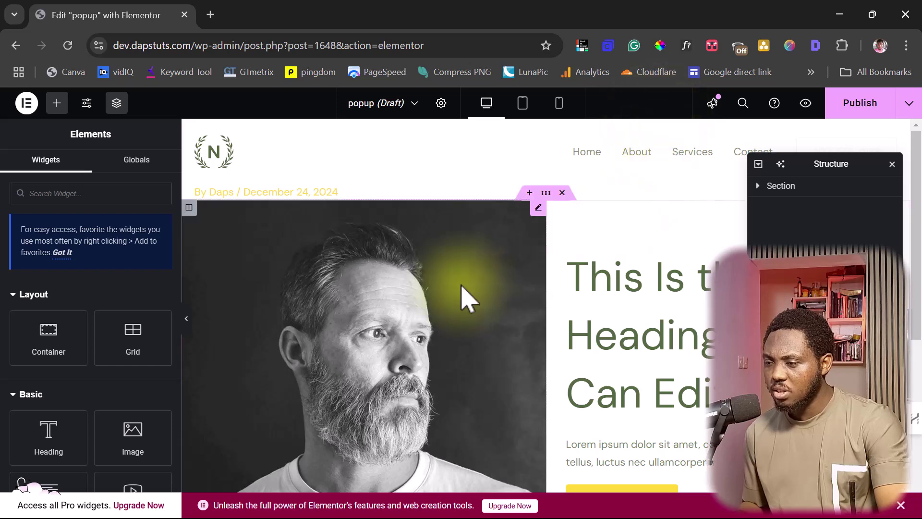
scroll(464, 300, "down", 5)
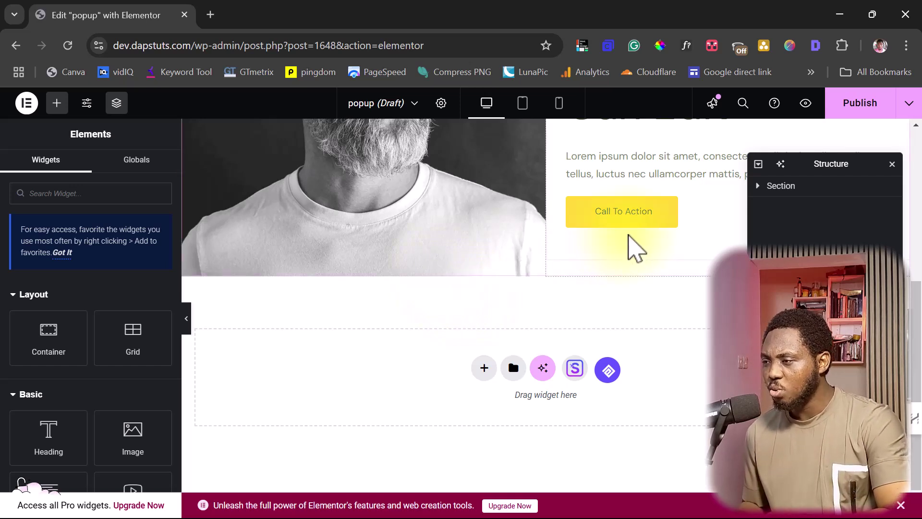
scroll(672, 211, "up", 3)
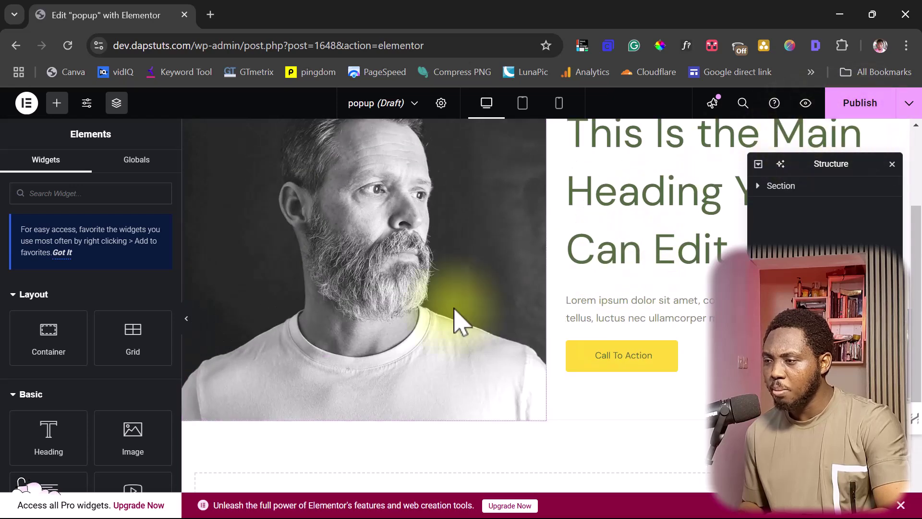
scroll(457, 319, "up", 2)
Step: Publish the popup template and copy its [INSERT_ELEMENTOR id="1648"] shortcode from its WordPress screen
left_click(849, 107)
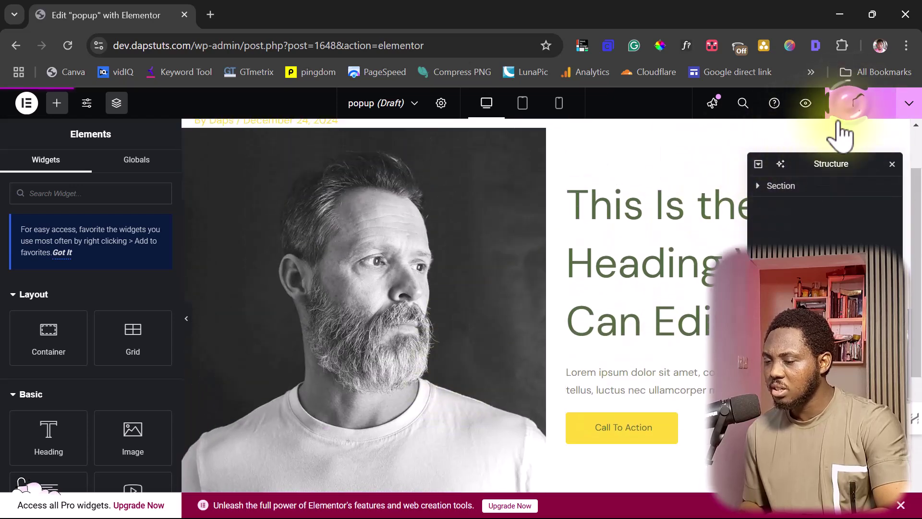
left_click(26, 103)
left_click(46, 230)
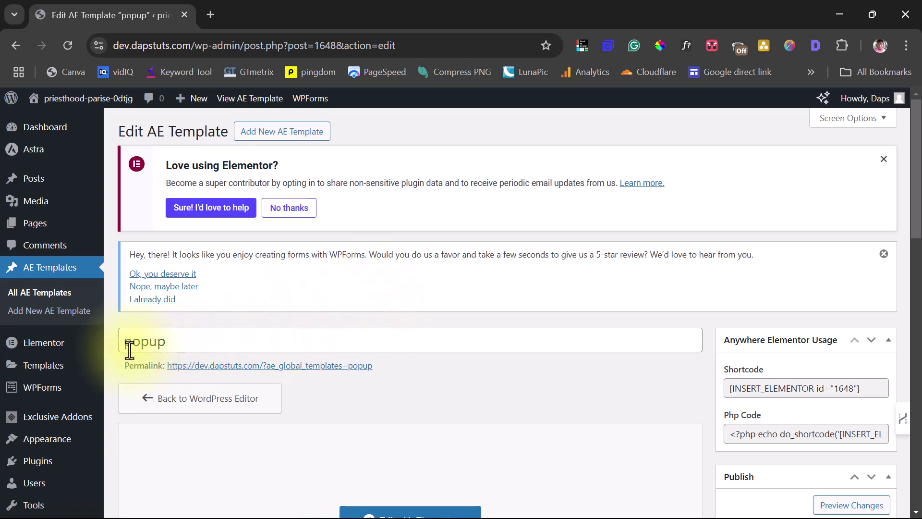
left_click_drag(872, 388, 723, 400)
right_click(749, 392)
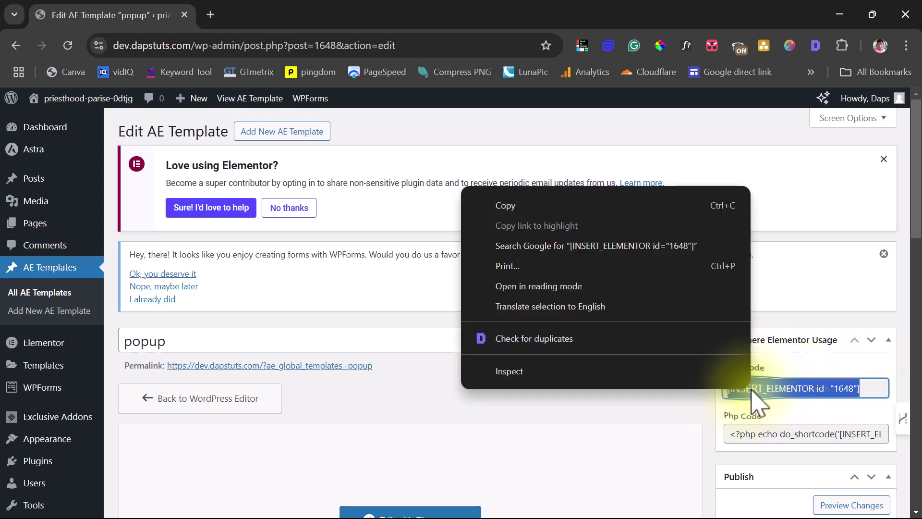
left_click(507, 210)
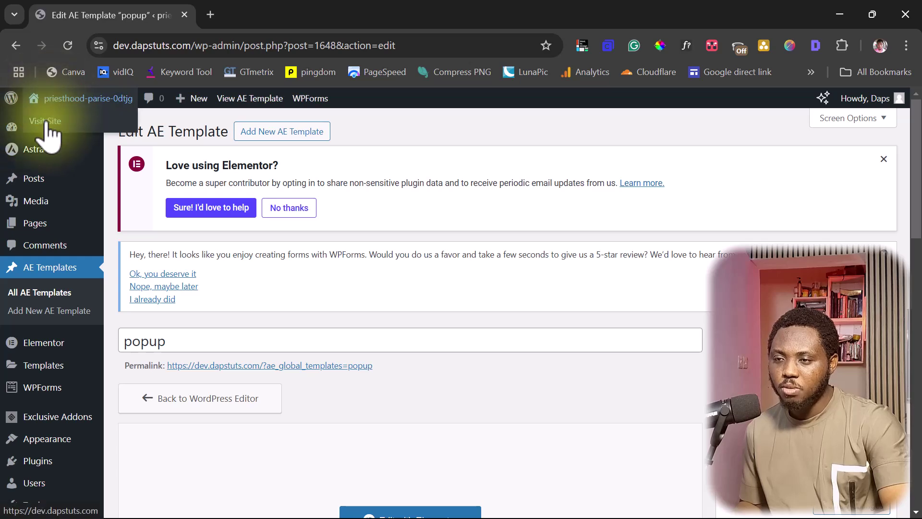
Step: Open Visit Site in a new browser tab and switch to it
right_click(45, 121)
left_click(84, 139)
left_click(267, 16)
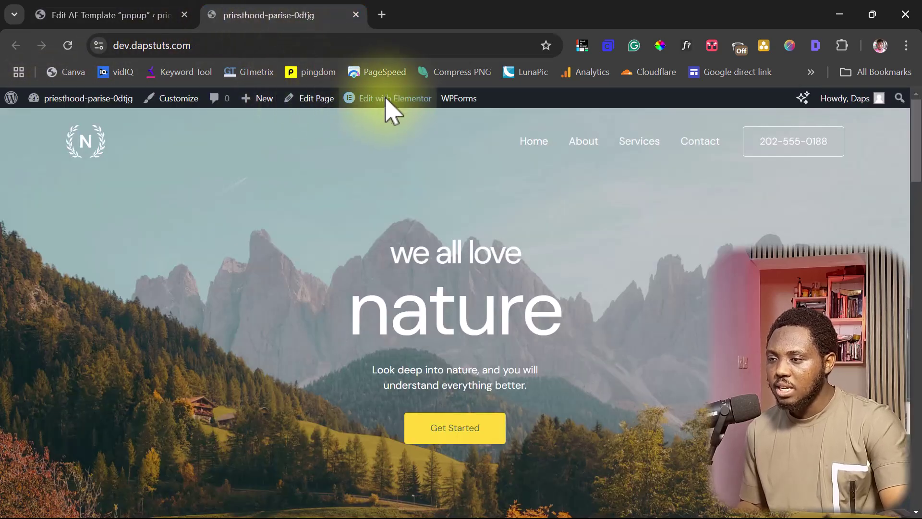
Step: Open the Home page in Elementor and collapse the Layout, Basic, Pro, General and Link In Bio categories
left_click(401, 103)
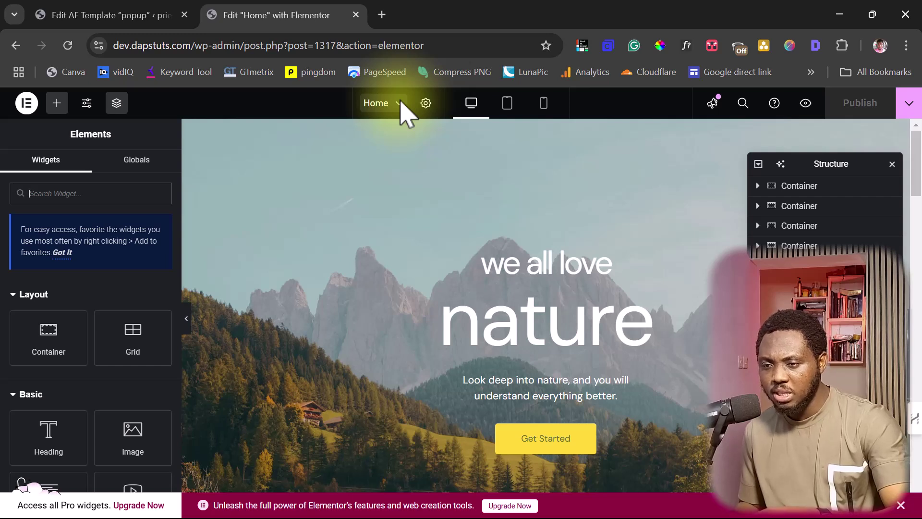
left_click(22, 295)
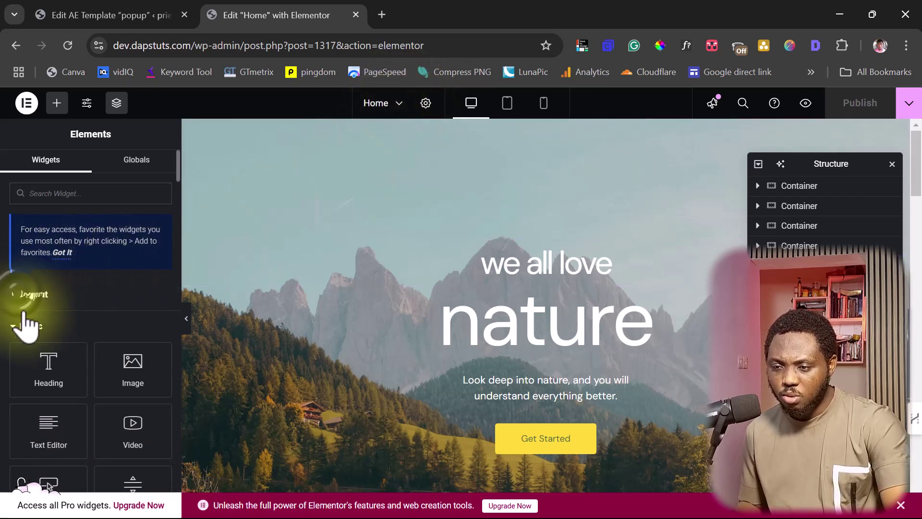
left_click(29, 323)
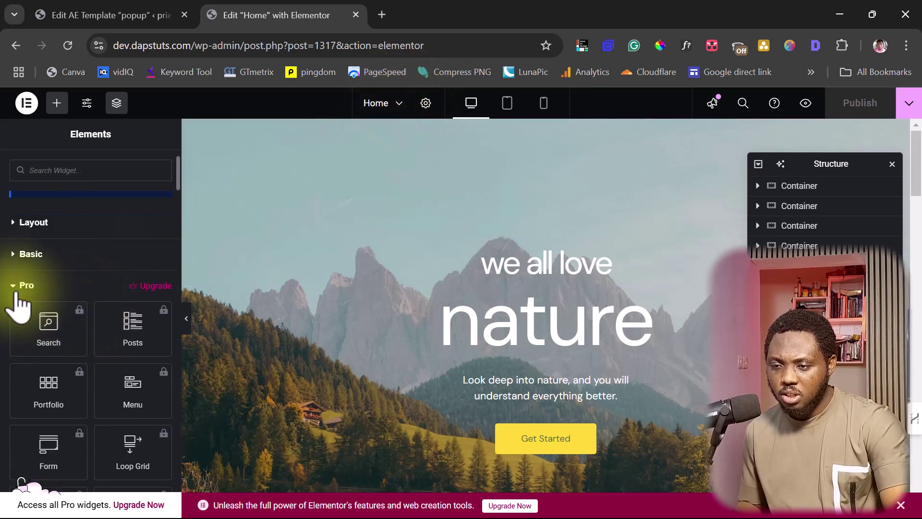
left_click(43, 289)
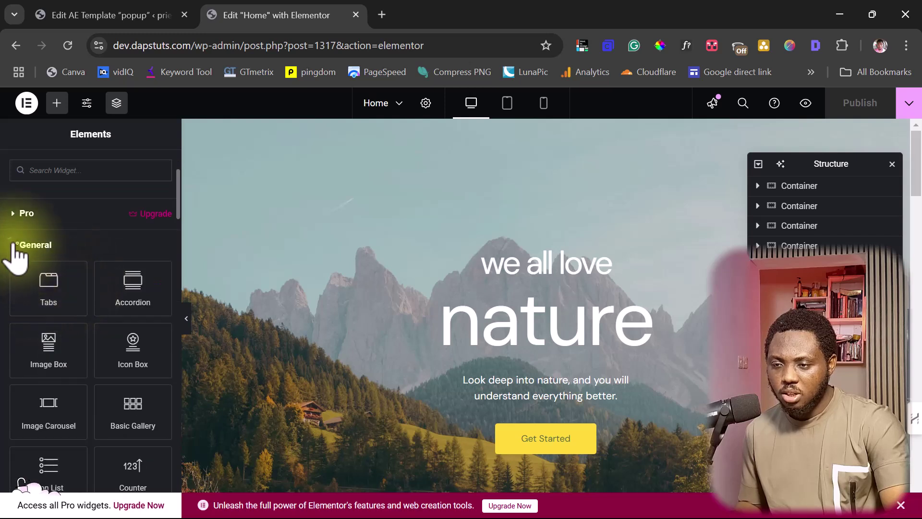
left_click(29, 245)
left_click(15, 277)
Step: Scroll the Exclusive Addons widgets down to Modal Popup
scroll(77, 278, "down", 3)
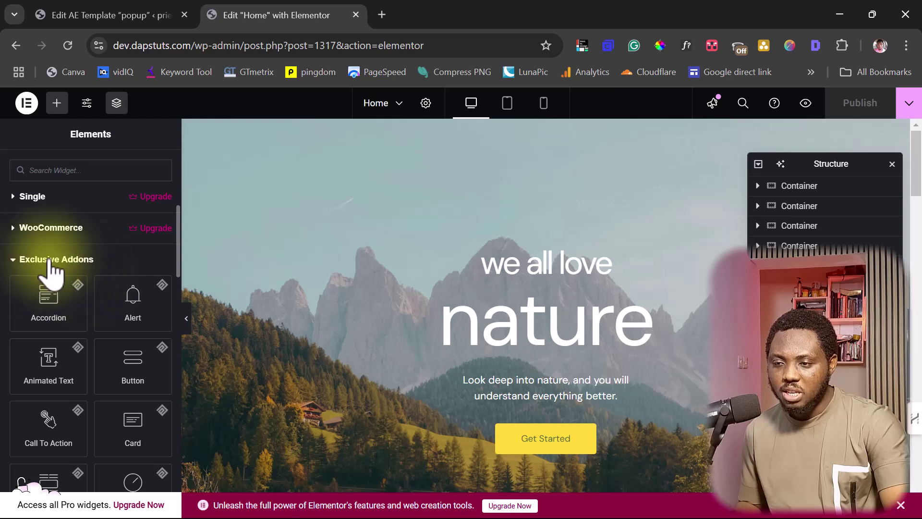
scroll(84, 271, "down", 1)
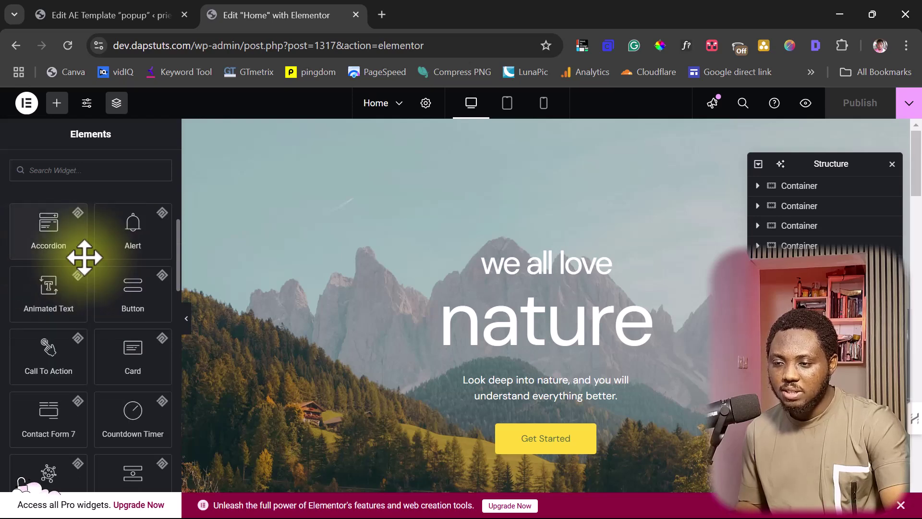
scroll(74, 269, "down", 4)
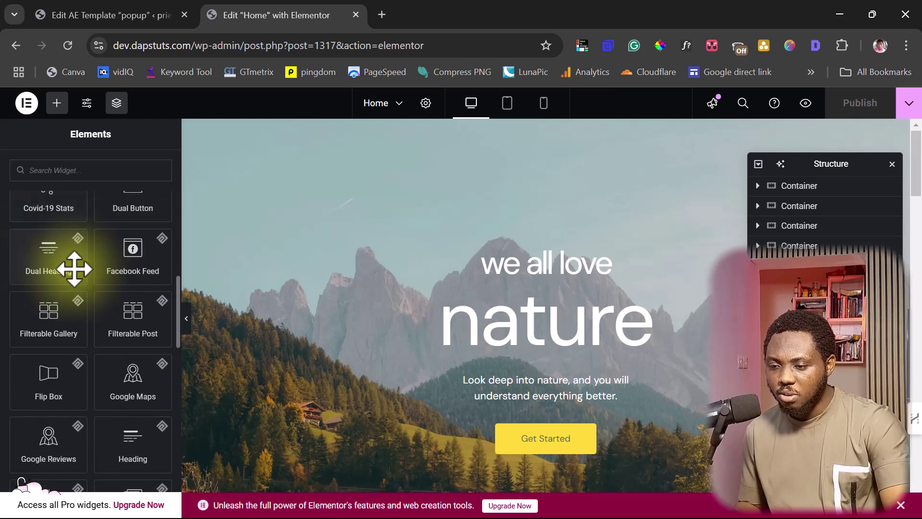
scroll(91, 294, "down", 3)
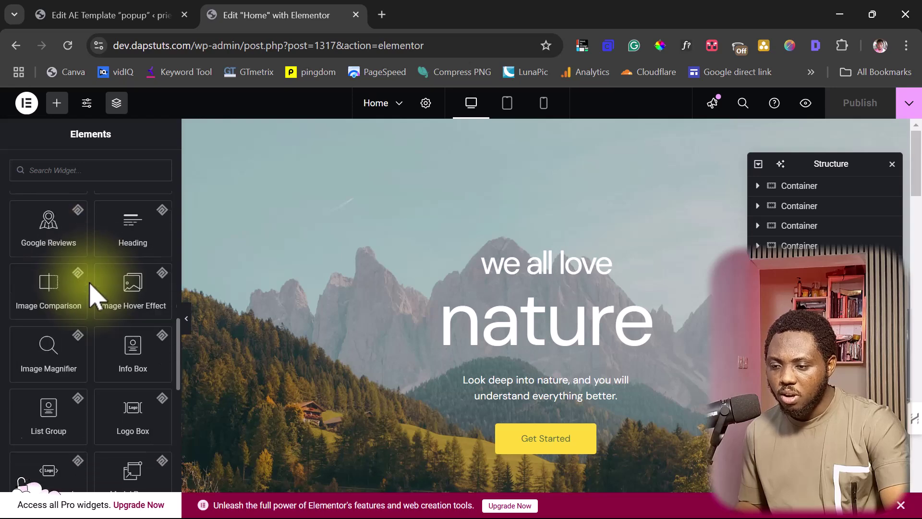
scroll(91, 294, "down", 3)
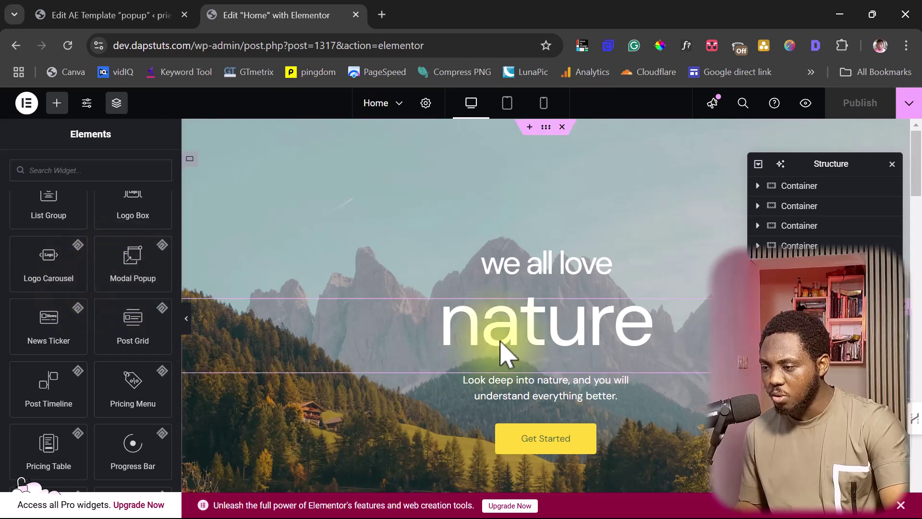
scroll(206, 308, "down", 1)
Step: Add a Modal Popup above the Get Started button, without image, showing the pasted template 1648 shortcode
left_click_drag(132, 274, 547, 330)
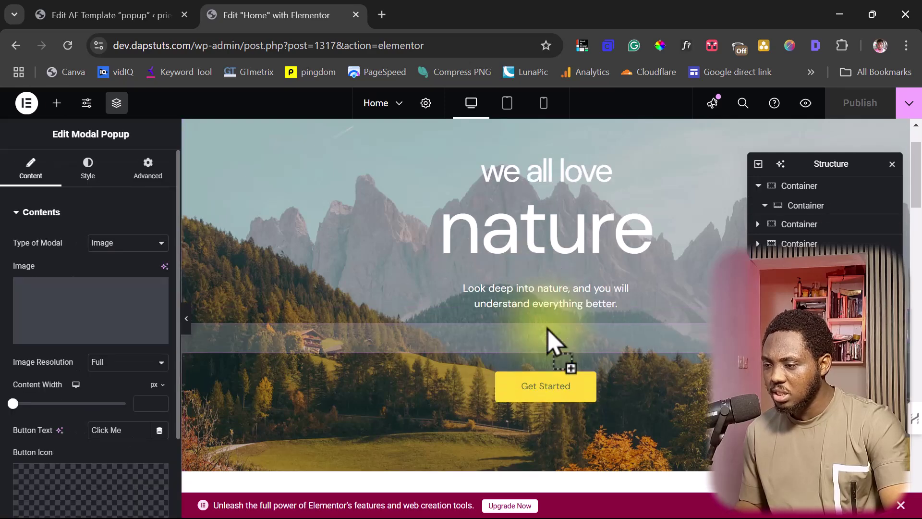
scroll(124, 304, "up", 2)
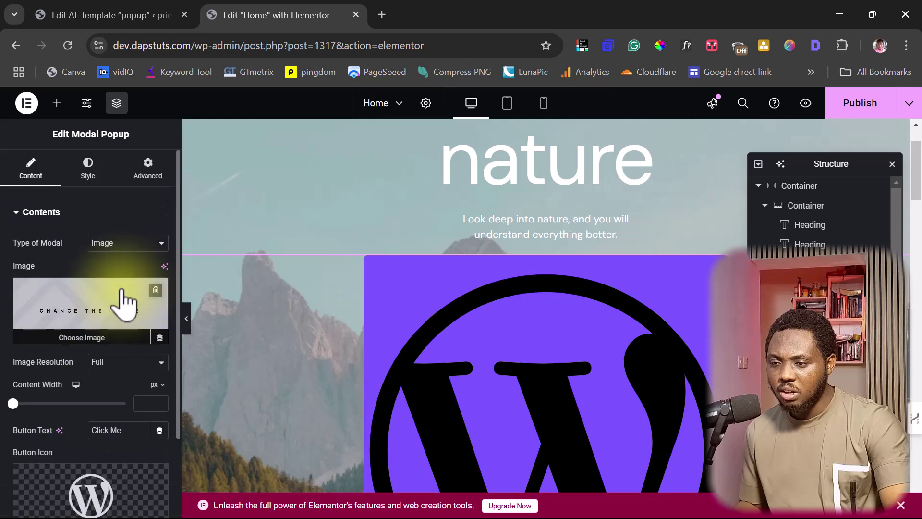
left_click(156, 288)
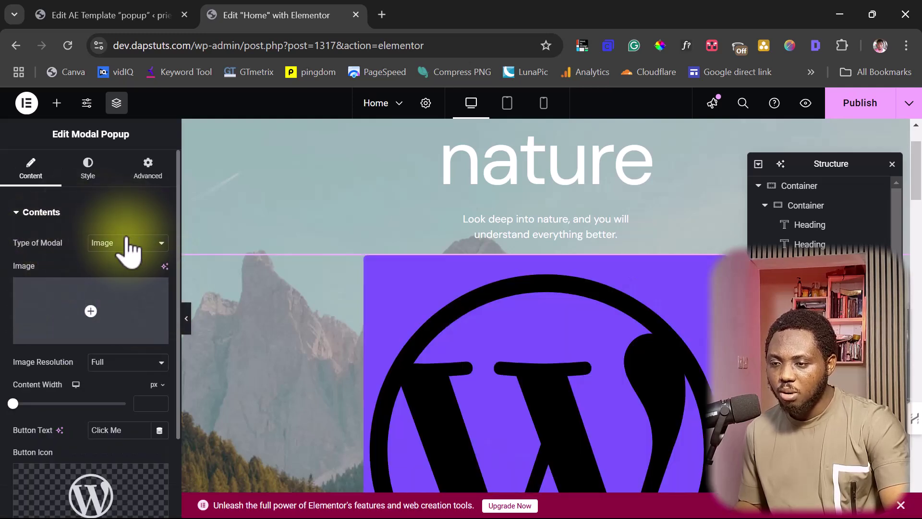
left_click(126, 243)
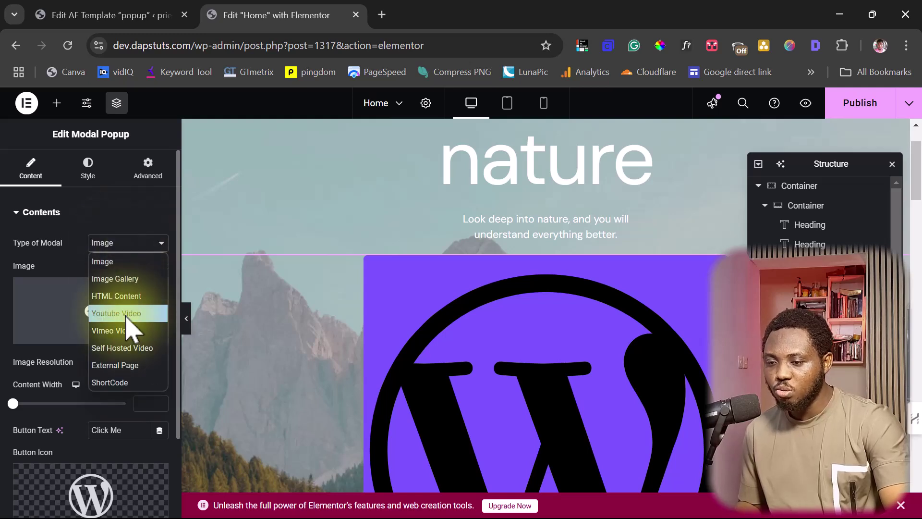
left_click(121, 382)
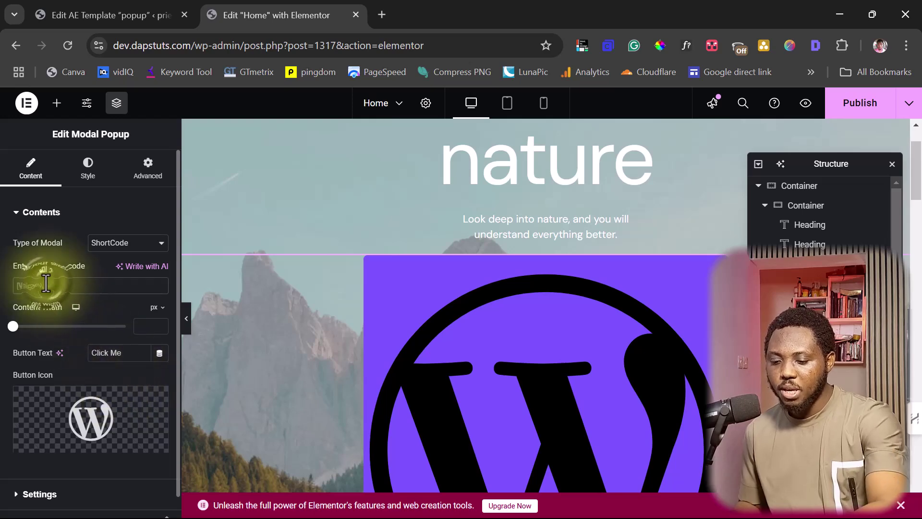
key("ctrl+v")
Step: Remove the popup button's icon and change its text to 'Get Started'
scroll(499, 319, "down", 5)
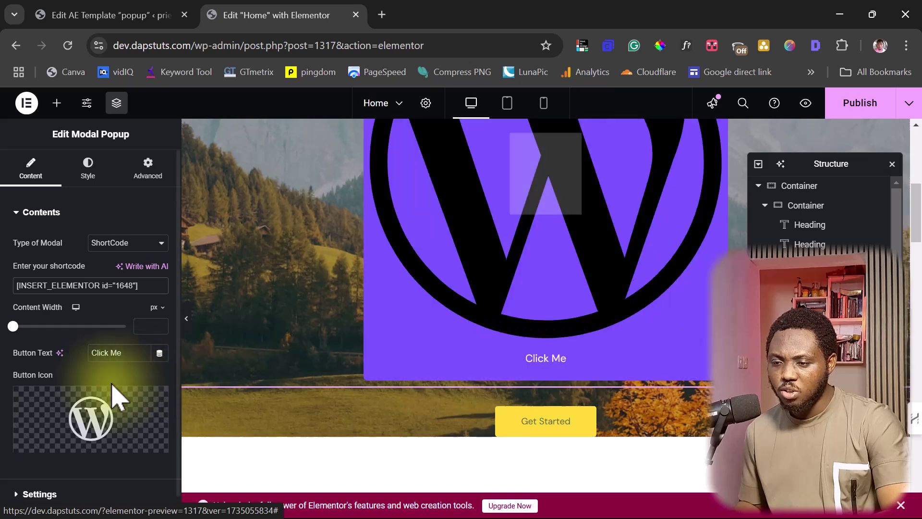
mouse_move(144, 402)
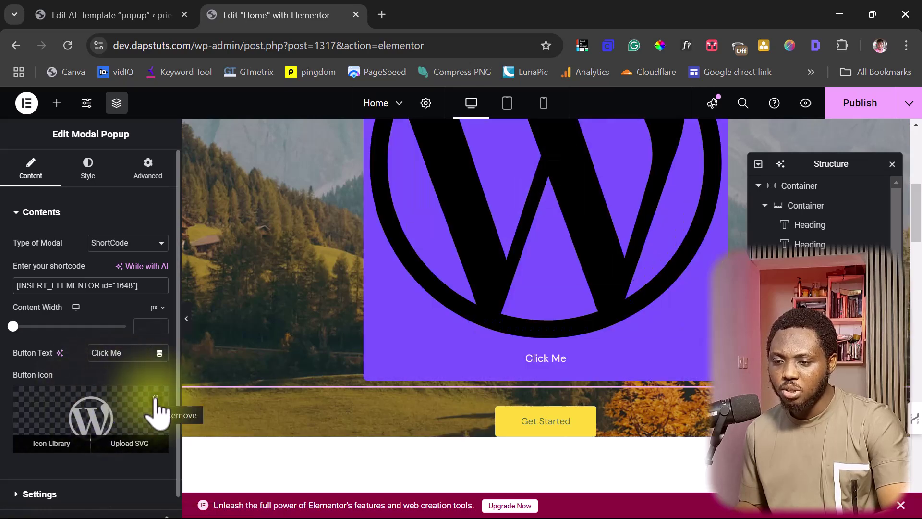
left_click(155, 397)
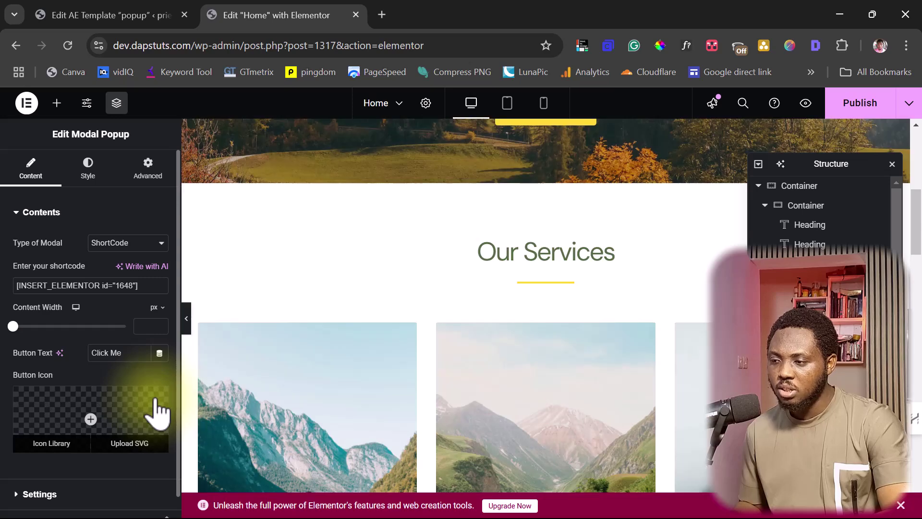
scroll(421, 305, "up", 4)
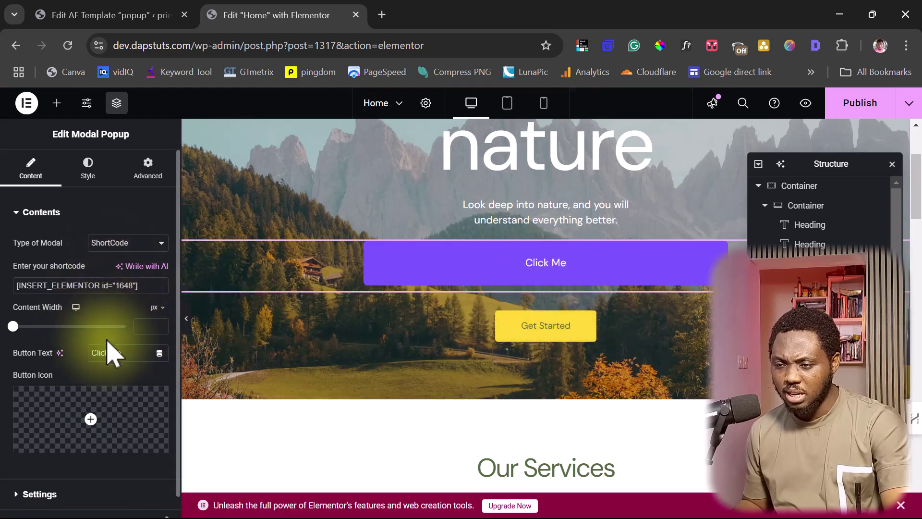
left_click_drag(124, 353, 48, 372)
type("Get Started")
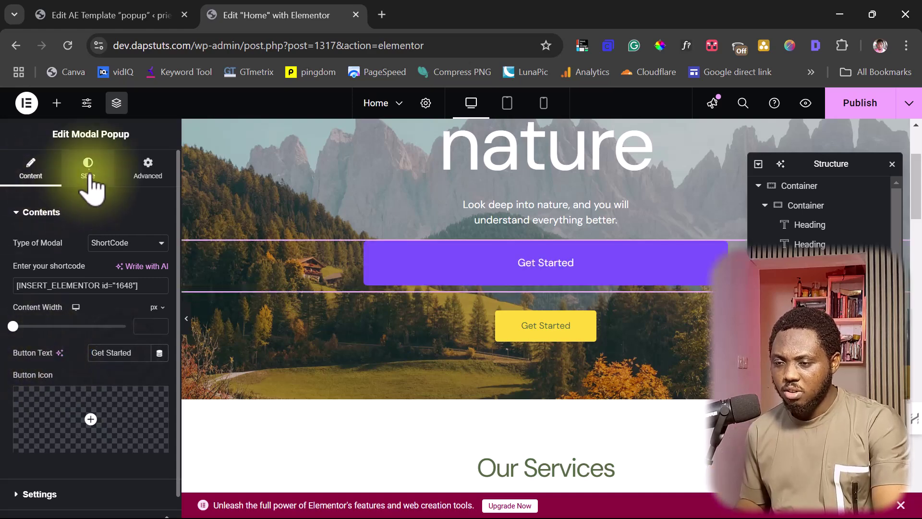
Step: Check the popup button's Style settings (purple, white text, 1 px solid border) and publish the Home page
left_click(89, 177)
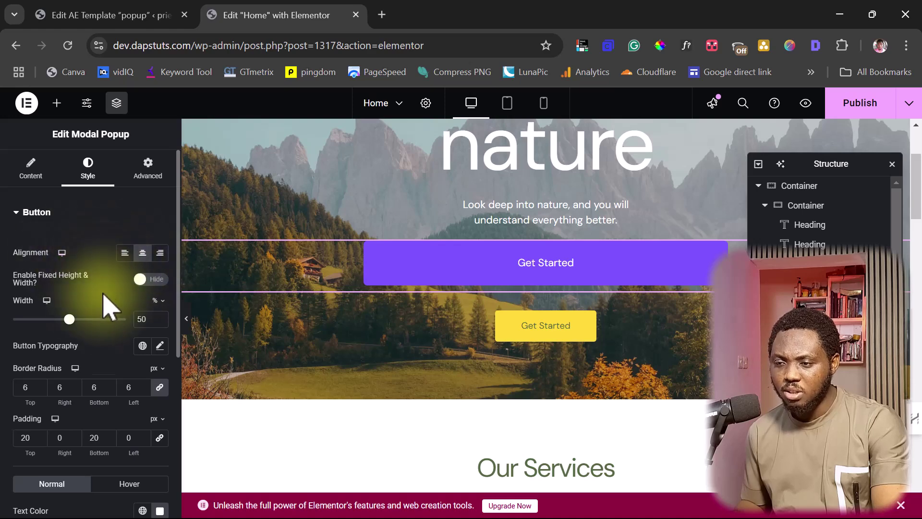
scroll(91, 321, "down", 3)
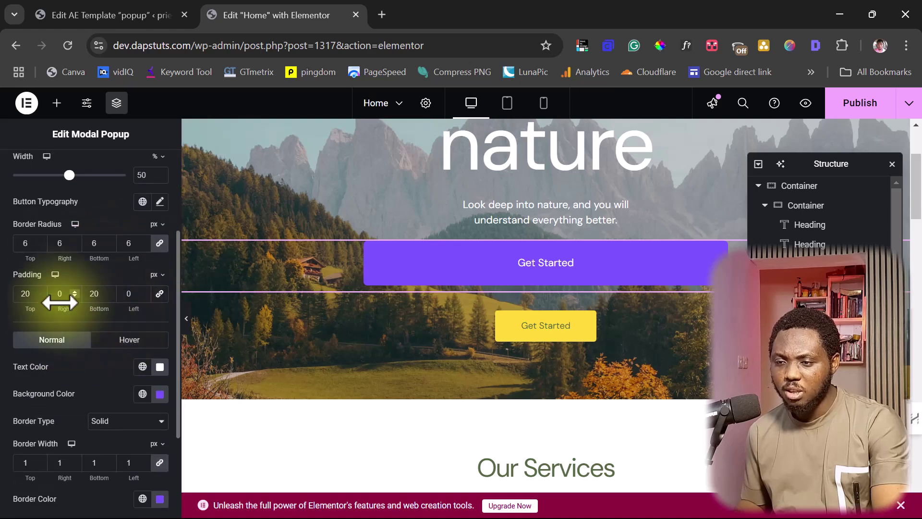
scroll(129, 379, "down", 2)
scroll(134, 383, "down", 1)
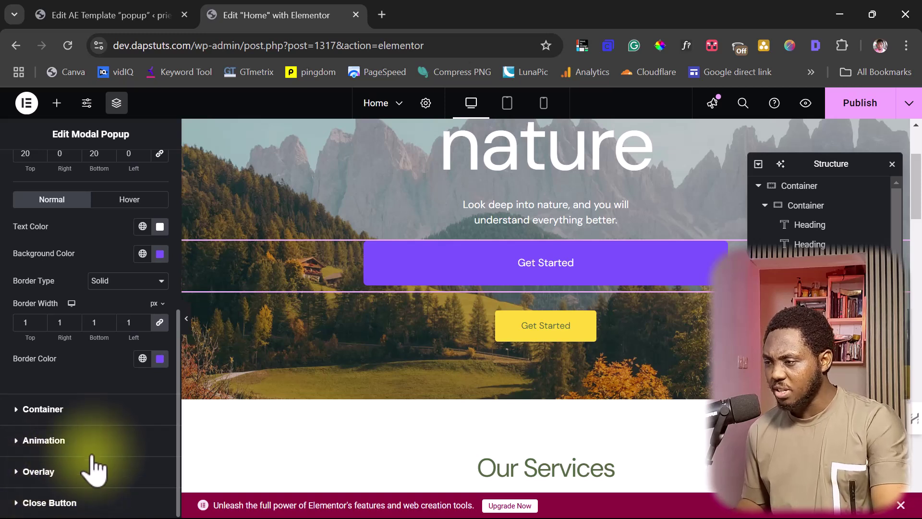
left_click(860, 110)
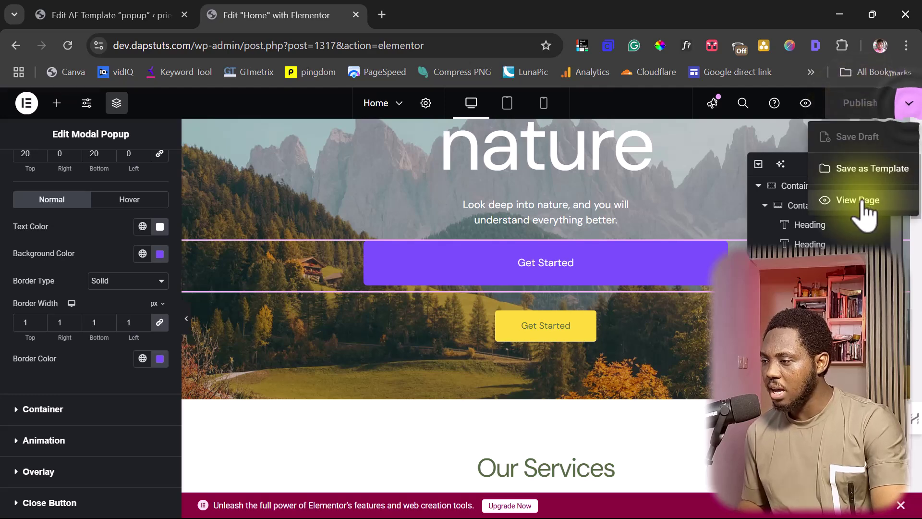
Step: On the published home page, check that the purple Get Started button opens the popup, then return to Elementor
left_click(859, 201)
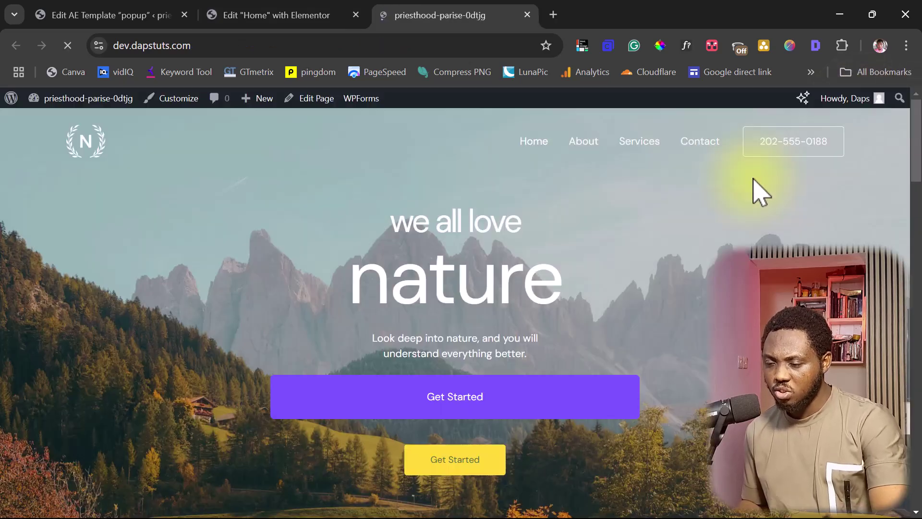
scroll(375, 259, "down", 1)
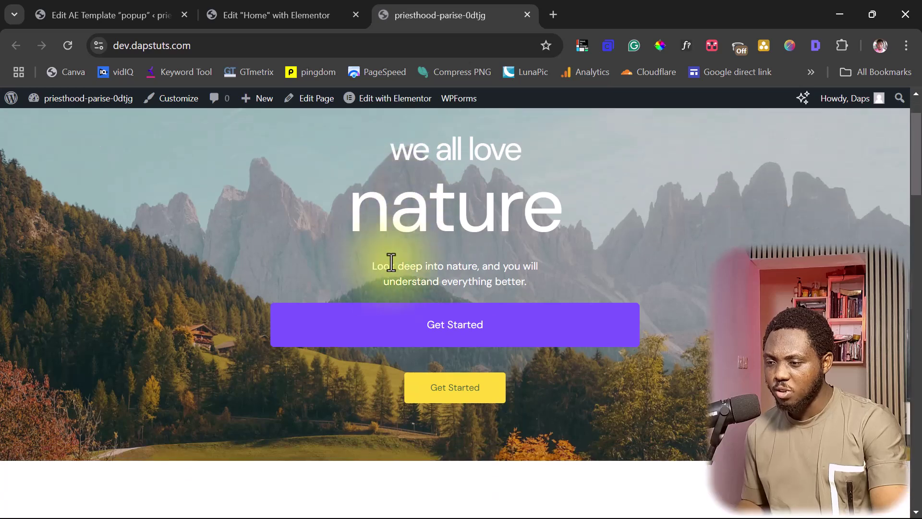
left_click(438, 336)
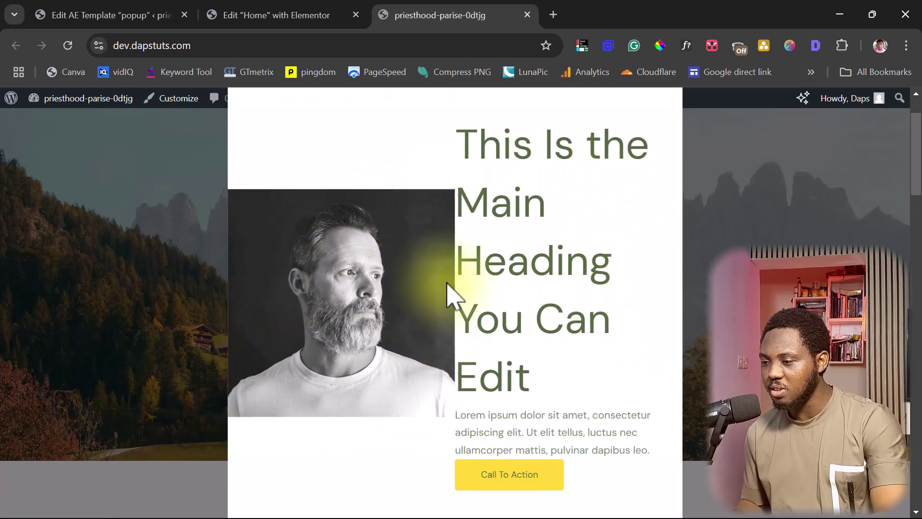
scroll(536, 226, "up", 2)
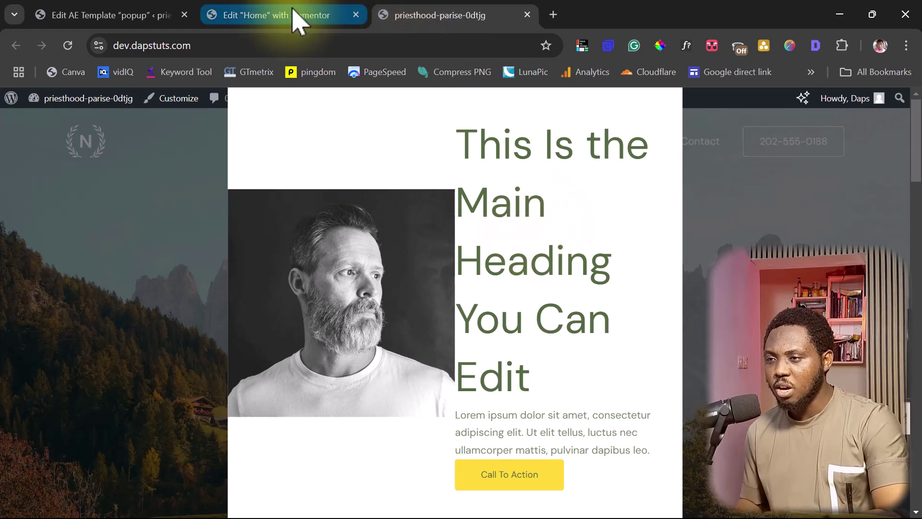
left_click(288, 22)
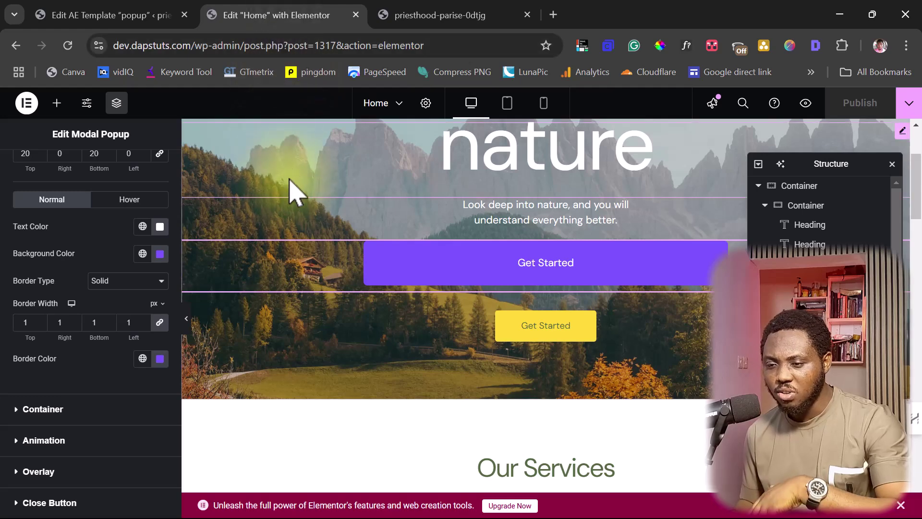
Step: Set the popup container's Overflow X and Overflow Y to No, keeping the Default border type
left_click(20, 414)
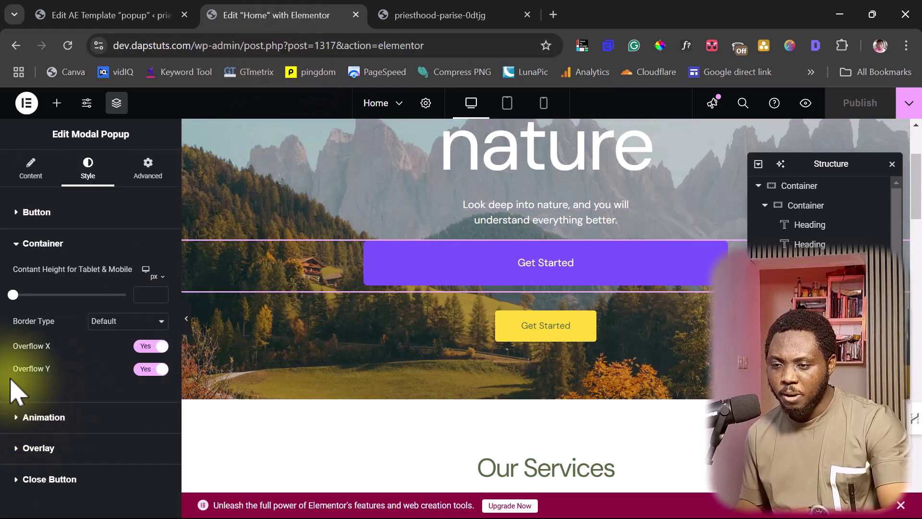
left_click(102, 327)
left_click(102, 331)
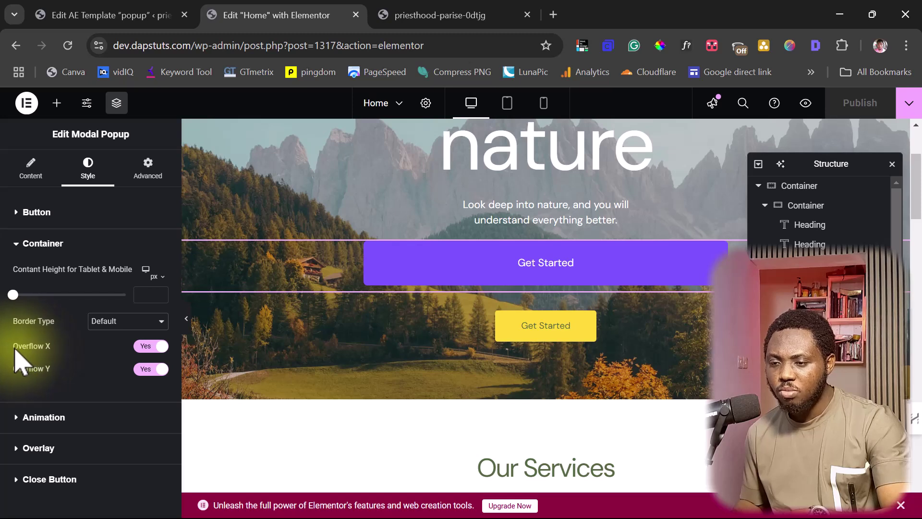
left_click(140, 346)
left_click(145, 370)
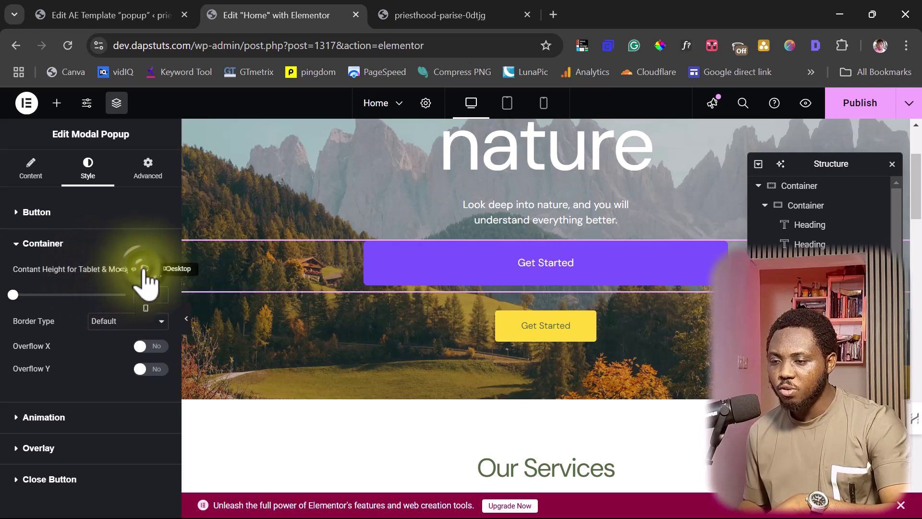
Step: Switch the container's Content Height unit to % and leave its value empty
left_click(109, 283)
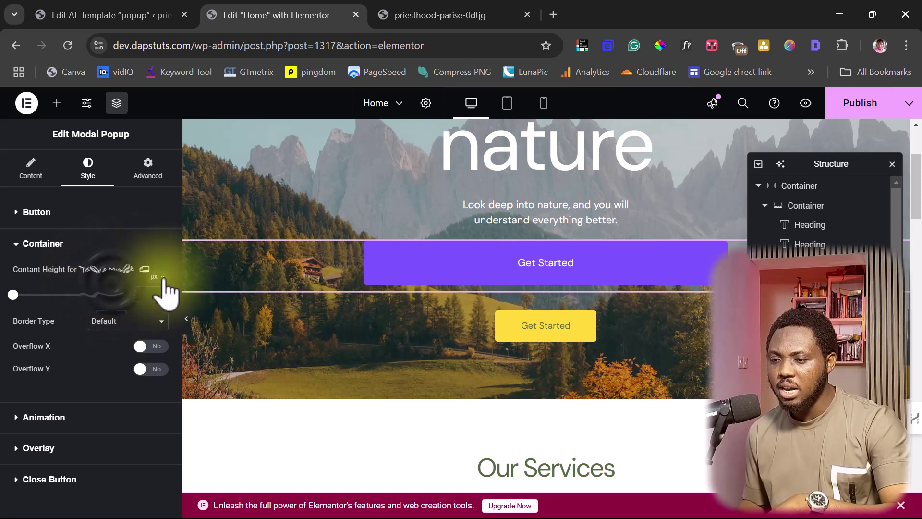
left_click(151, 295)
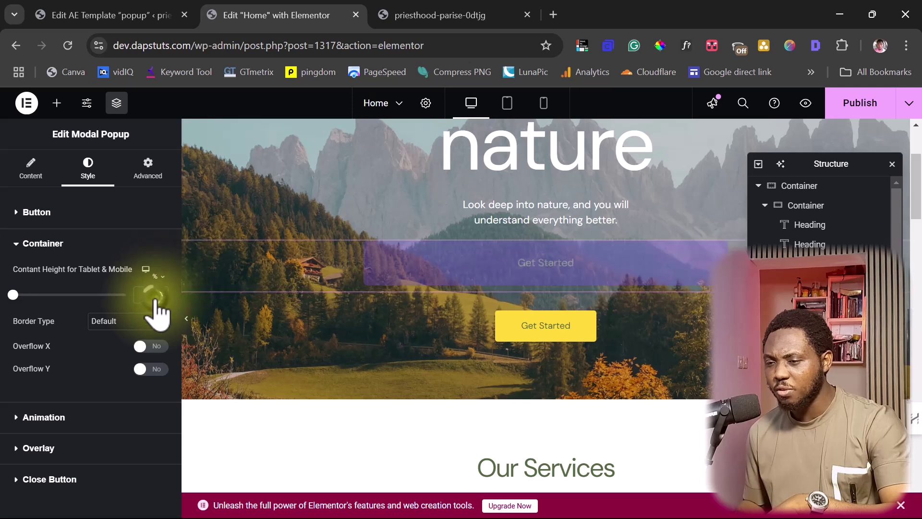
left_click(14, 295)
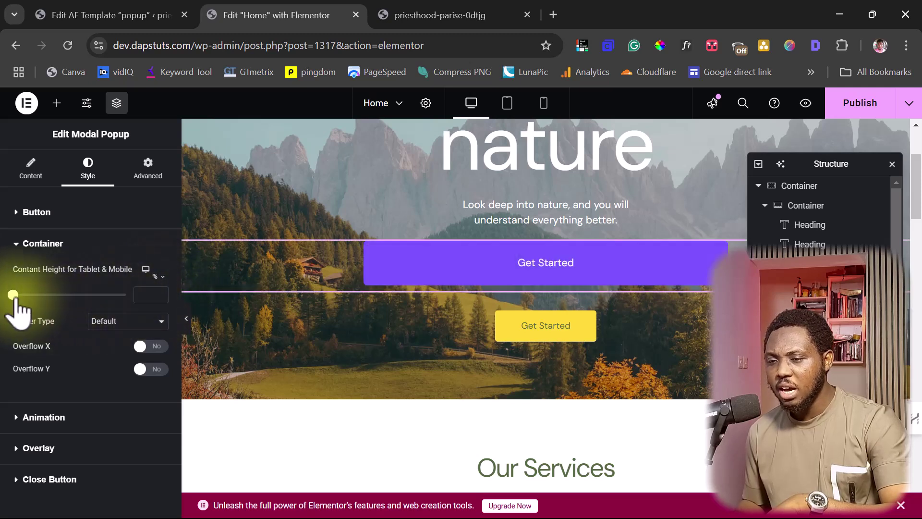
left_click_drag(15, 295, 117, 294)
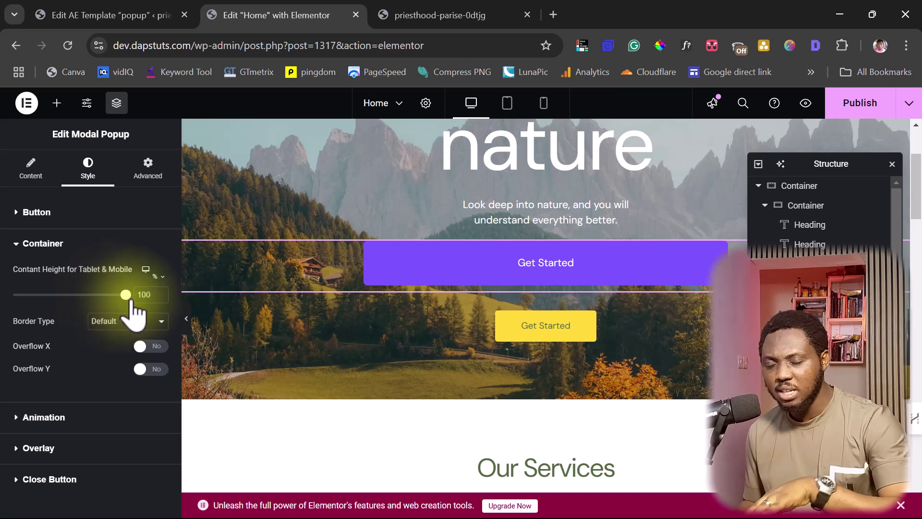
left_click_drag(136, 305, 62, 297)
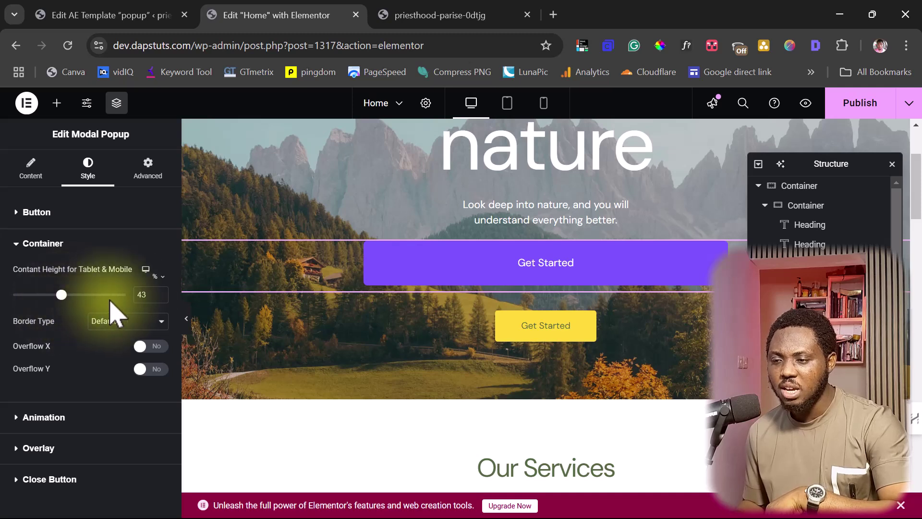
left_click(150, 294)
key("BackSpace")
key("BackSpace")
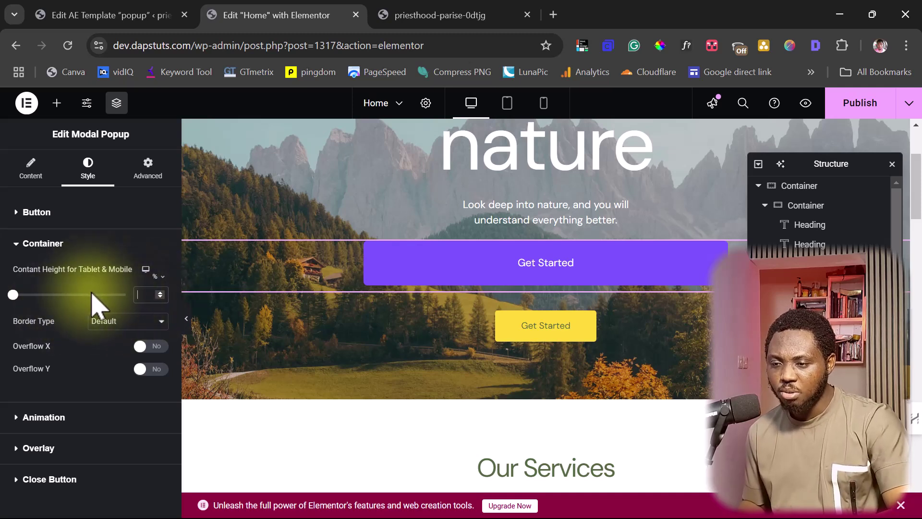
left_click(25, 416)
Step: Keep the Top To Middle popup animation and review the Overlay settings
left_click(27, 399)
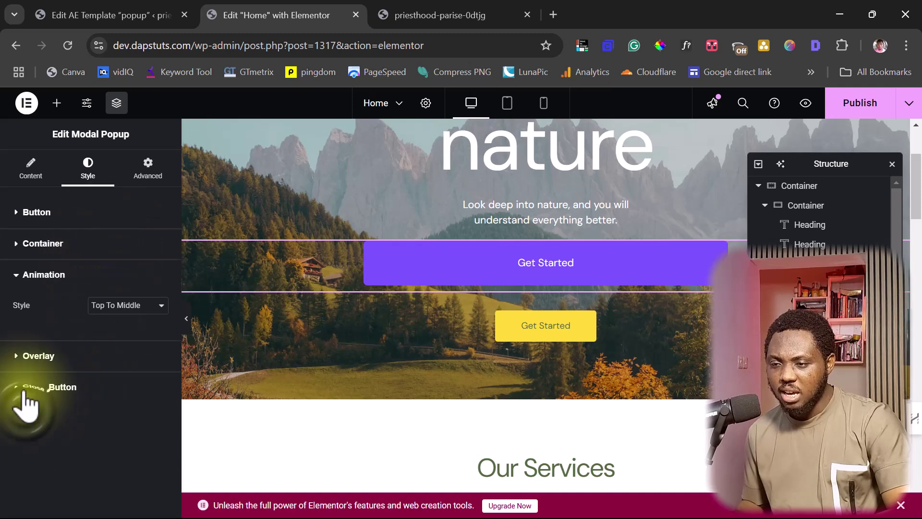
left_click(138, 305)
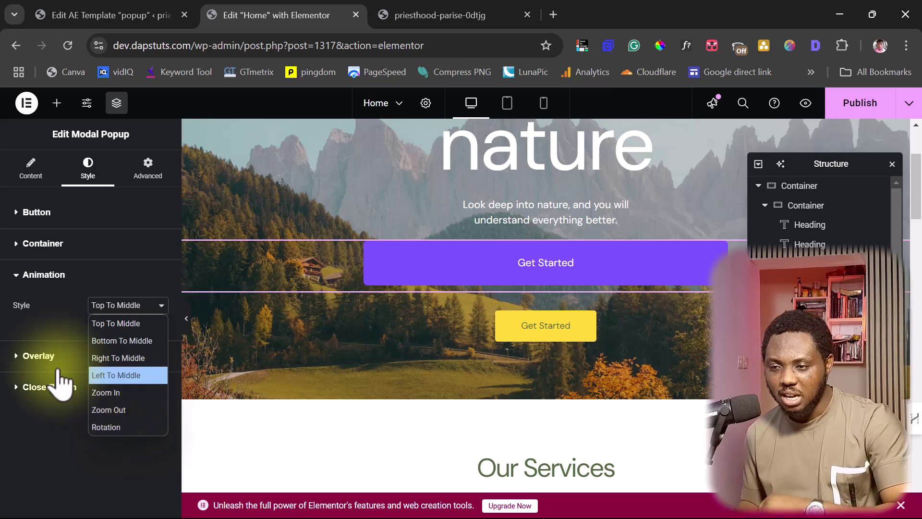
left_click(57, 317)
left_click(34, 356)
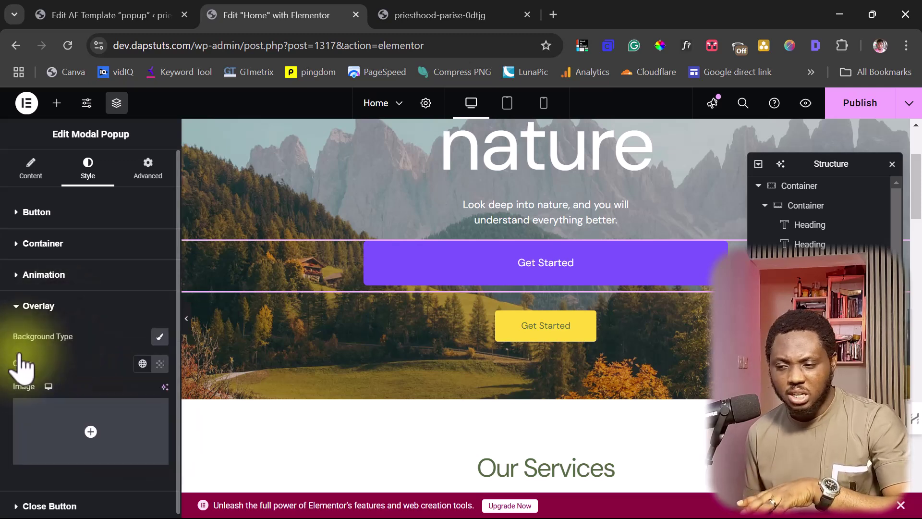
Step: Change the close button icon colour to near-black #020202
left_click(24, 503)
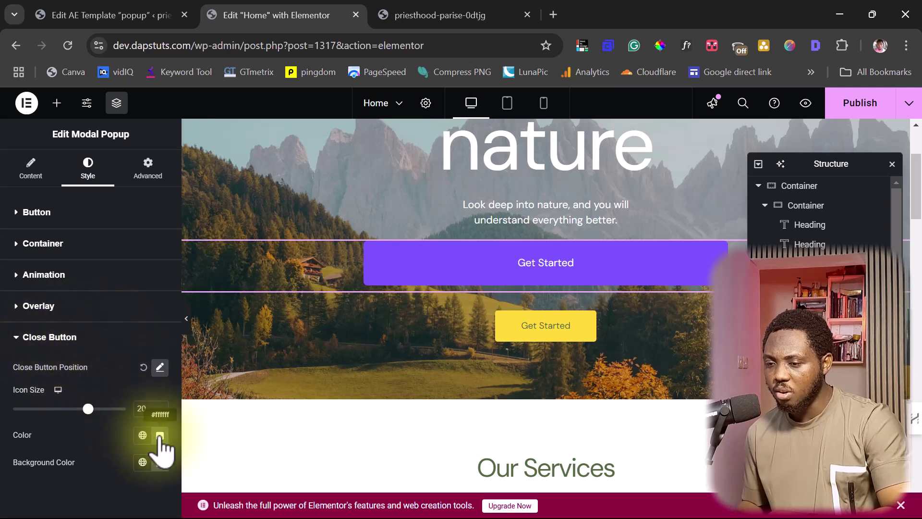
left_click(160, 435)
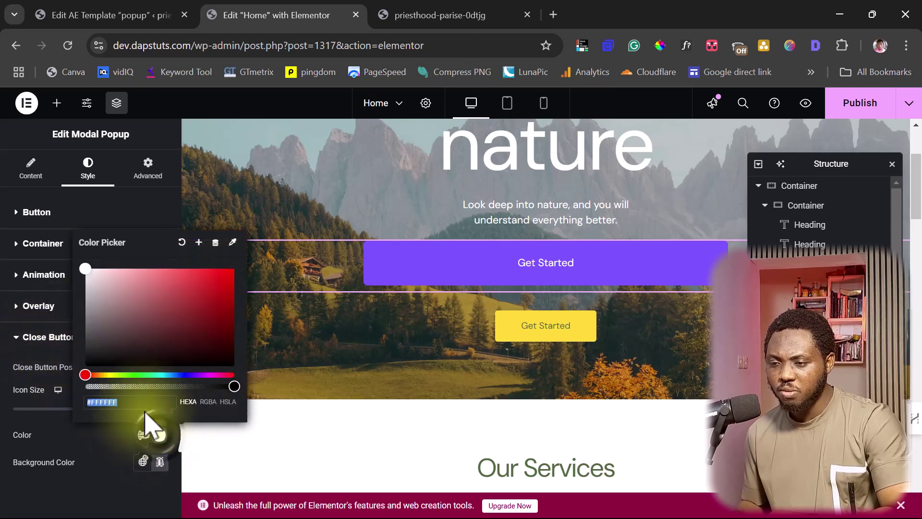
left_click_drag(91, 298, 87, 365)
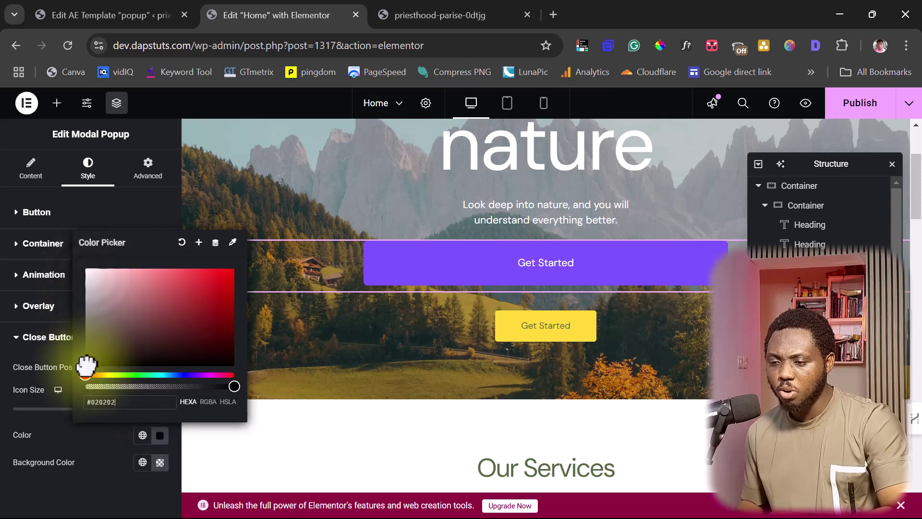
left_click(73, 446)
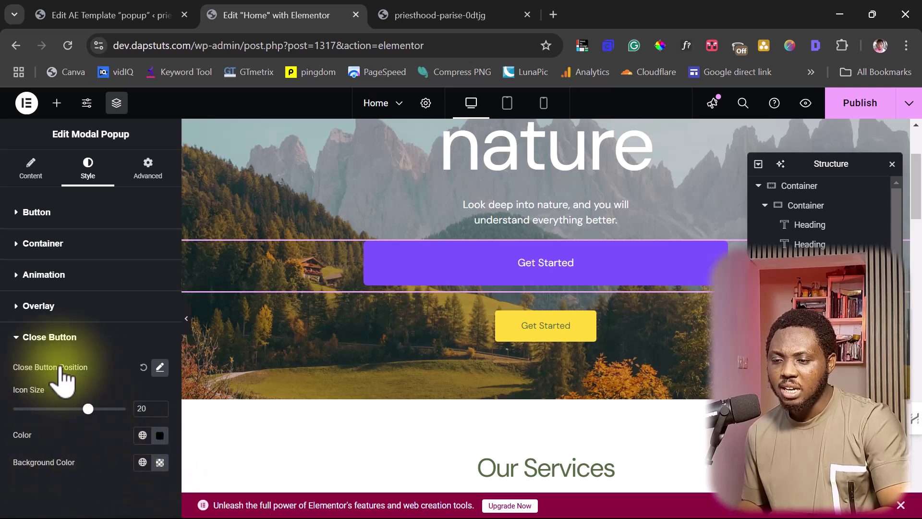
left_click(160, 368)
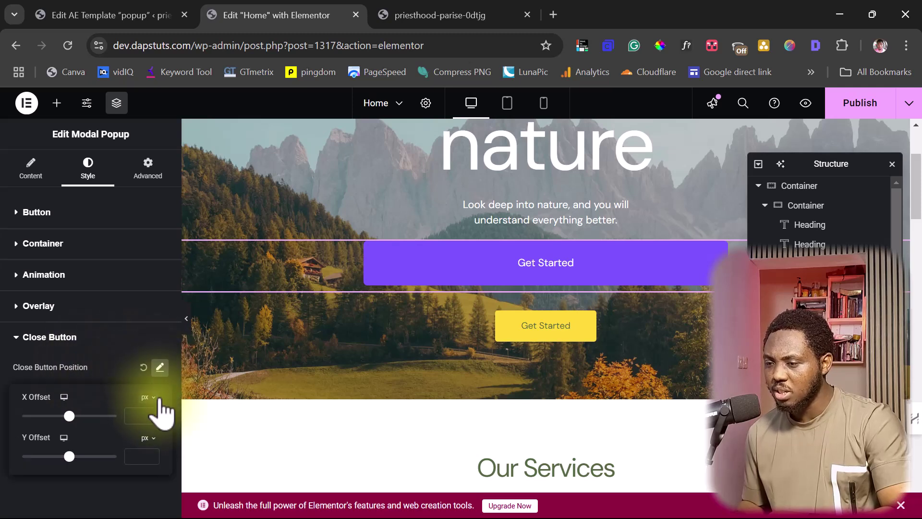
Step: Position the popup's close button at X offset 493 and Y offset 329, then publish the page
left_click(649, 272)
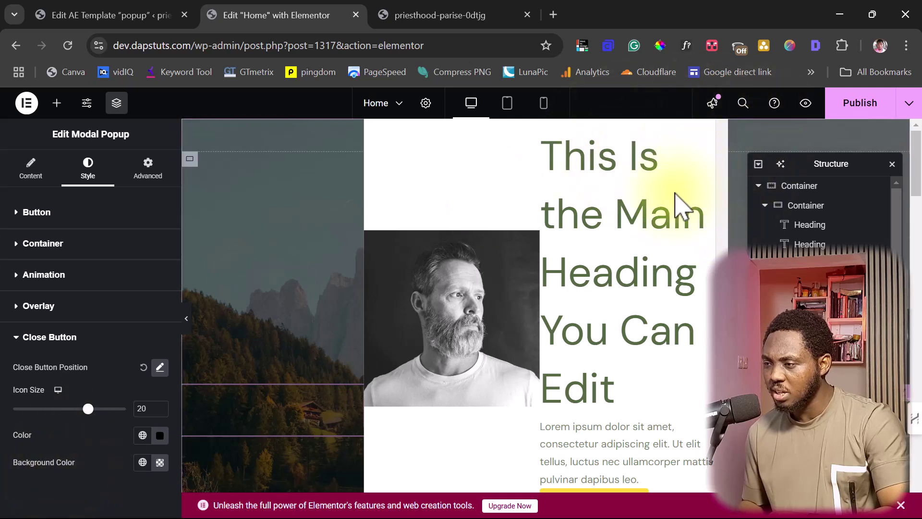
left_click(158, 368)
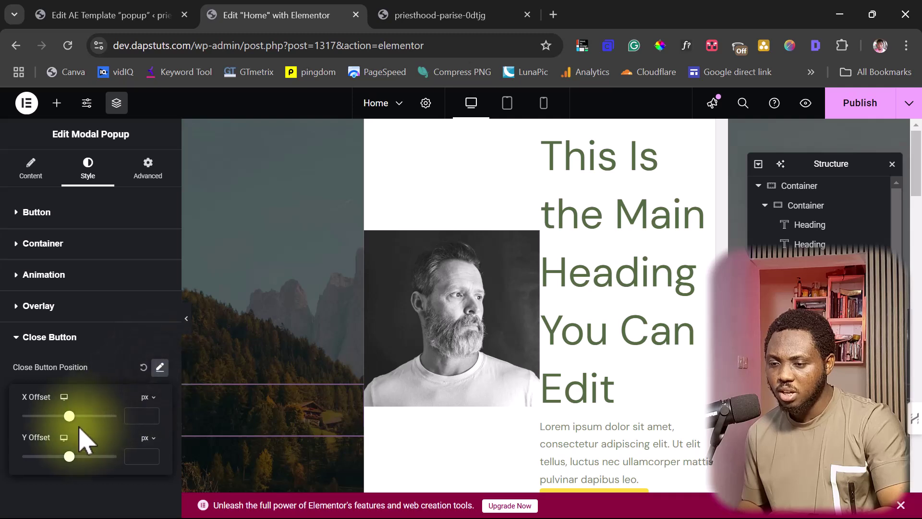
mouse_move(69, 416)
left_mouse_down()
mouse_move(22, 416)
mouse_move(69, 416)
left_mouse_up()
left_click_drag(69, 456, 73, 456)
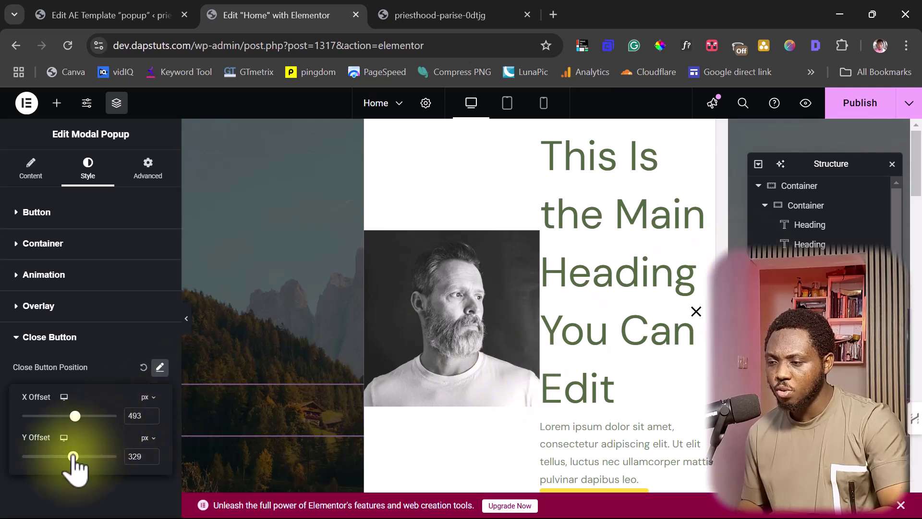
left_click(87, 408)
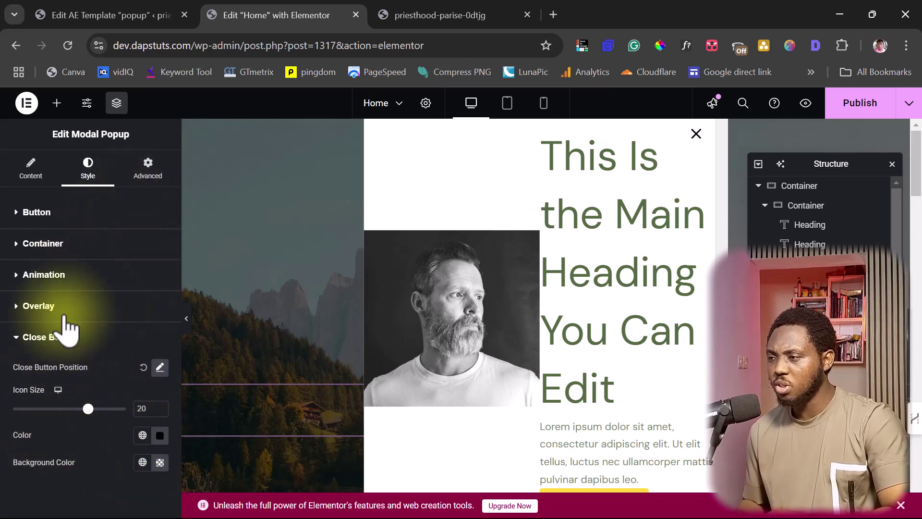
left_click(853, 101)
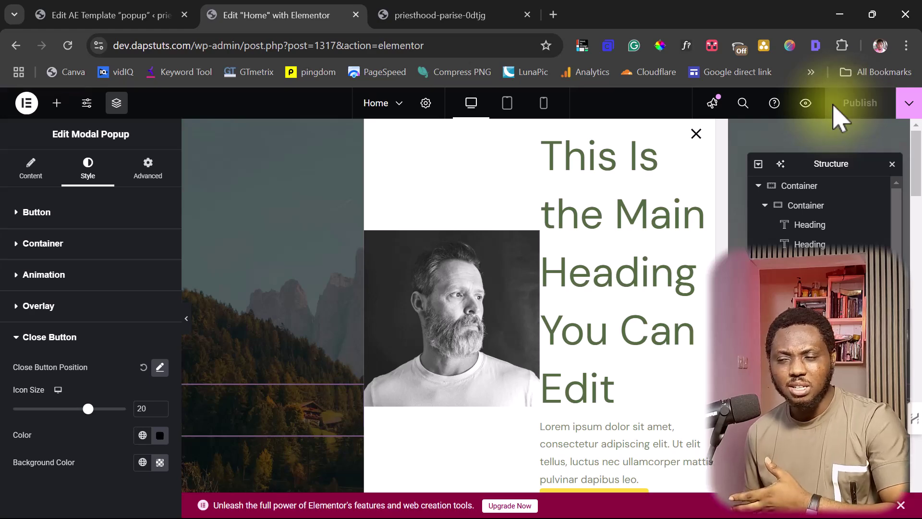
Step: Reload the live site and confirm the purple Get Started button opens the updated popup
left_click(446, 16)
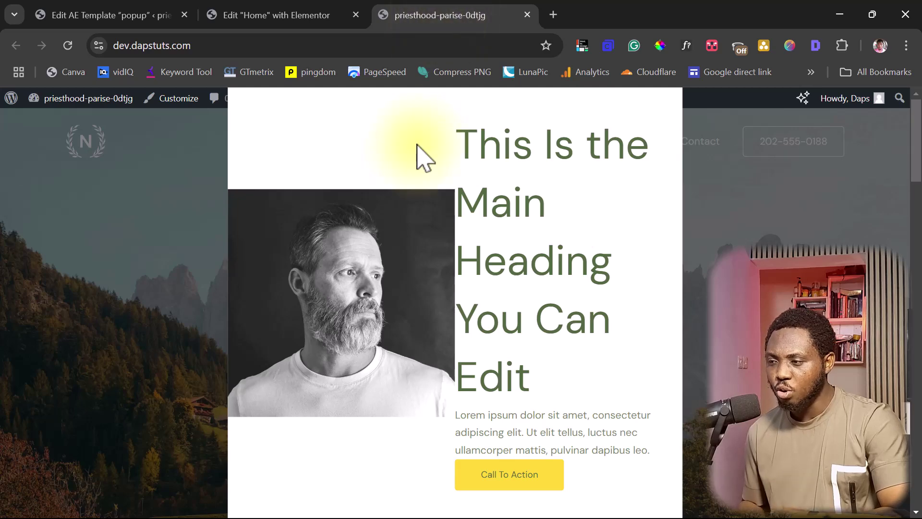
left_click(737, 209)
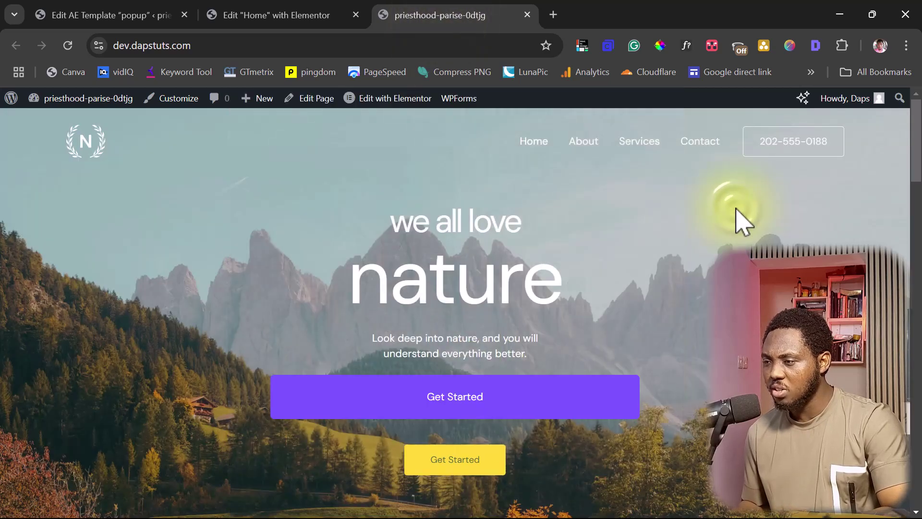
left_click(67, 46)
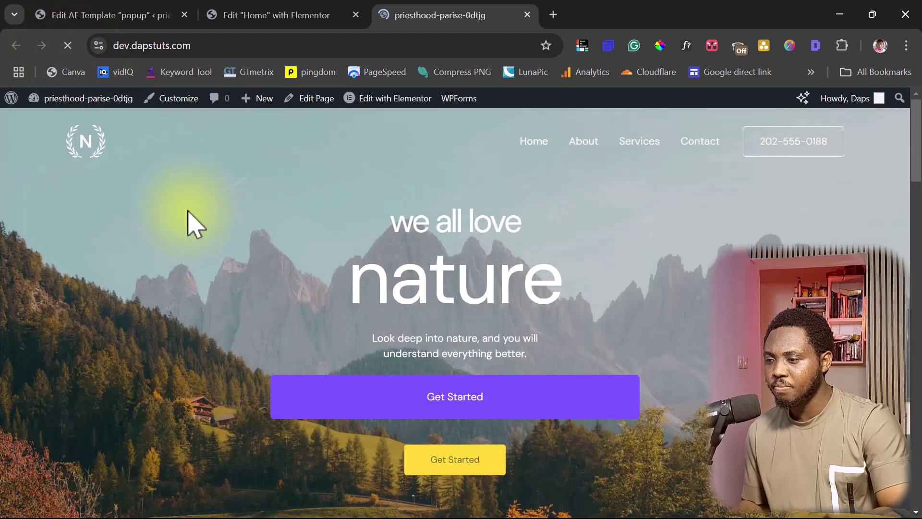
left_click(411, 397)
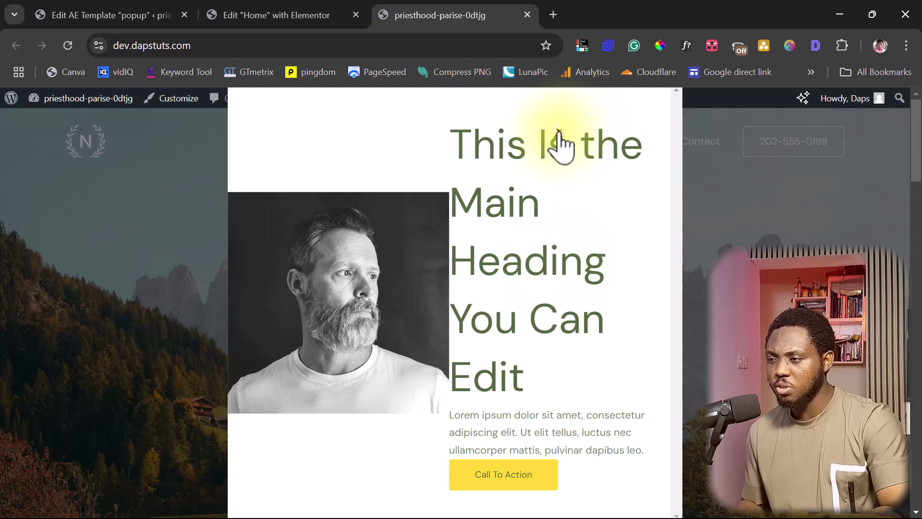
key("Escape")
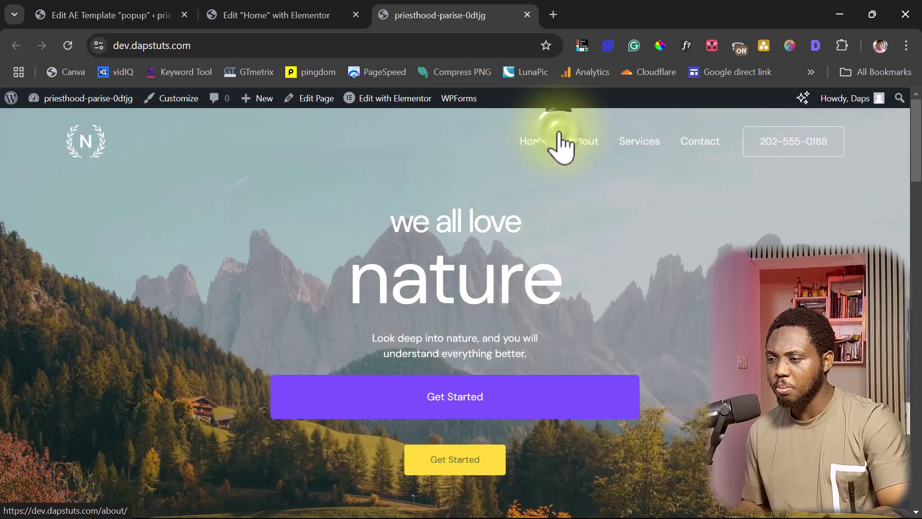
Step: Back in the Elementor editor, check the full-width preview, then restore the side panels
left_click(264, 20)
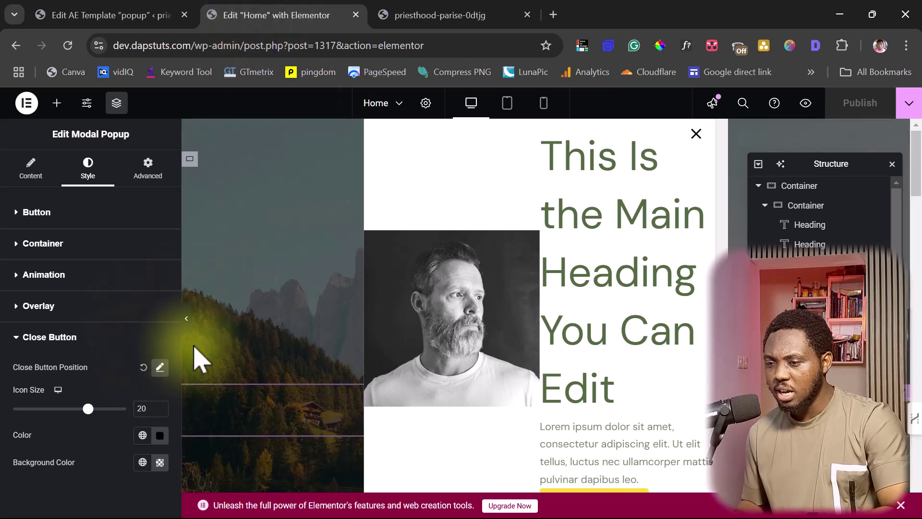
left_click(186, 319)
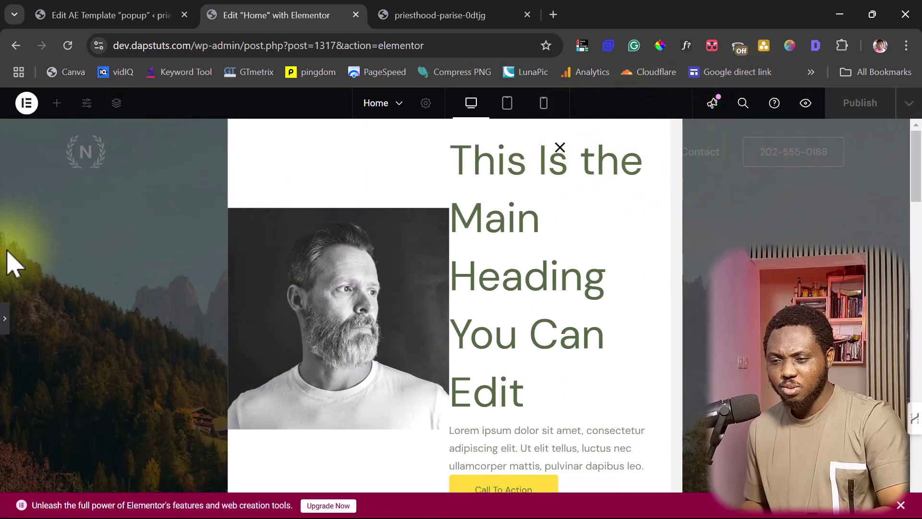
left_click(6, 331)
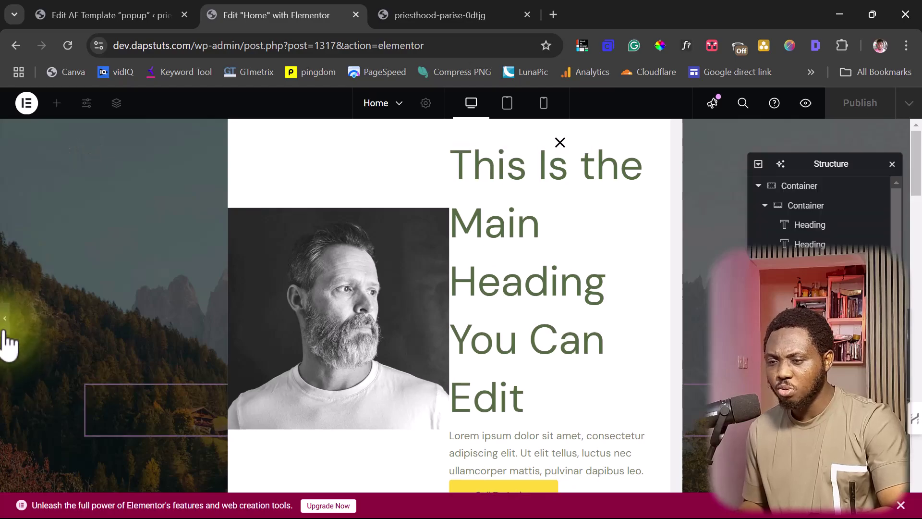